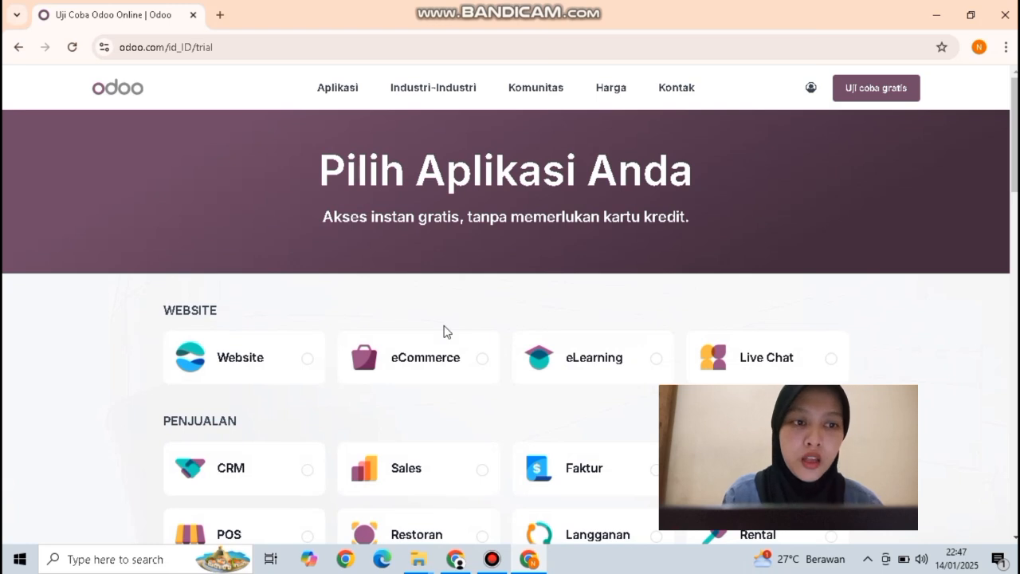
Browse the available trial apps and open the Good Clothes database from the account's own databases.
{"action": "scroll", "coordinate": [446, 331], "scroll_direction": "down", "scroll_amount": 5}
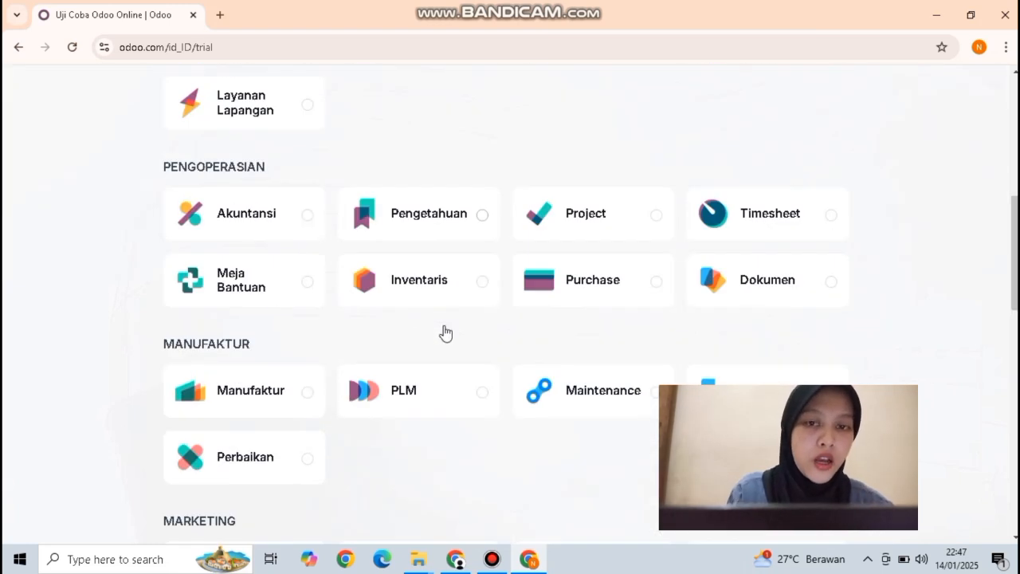
{"action": "scroll", "coordinate": [446, 331], "scroll_direction": "up", "scroll_amount": 7}
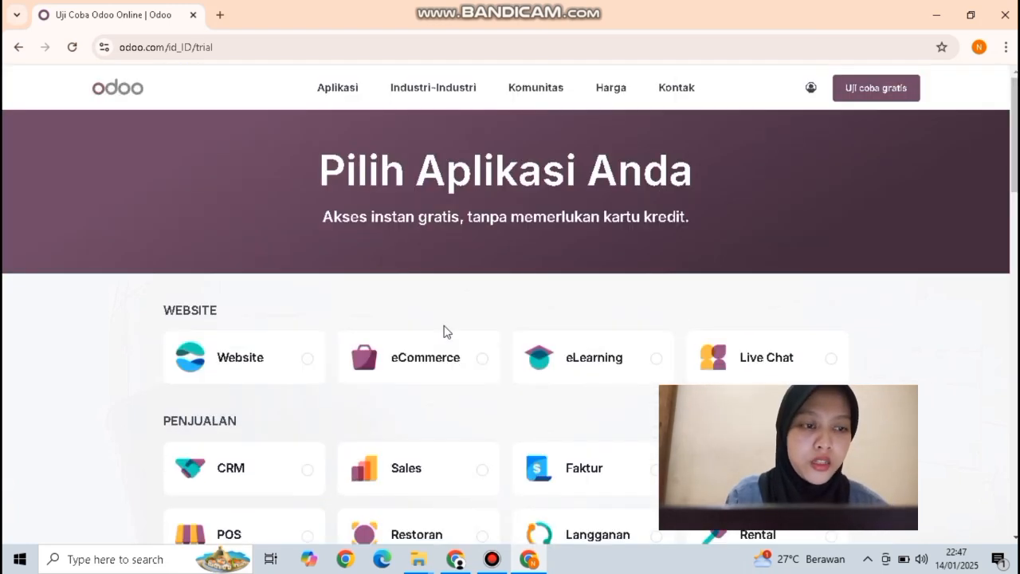
{"action": "scroll", "coordinate": [446, 331], "scroll_direction": "down", "scroll_amount": 5}
{"action": "scroll", "coordinate": [446, 332], "scroll_direction": "up", "scroll_amount": 5}
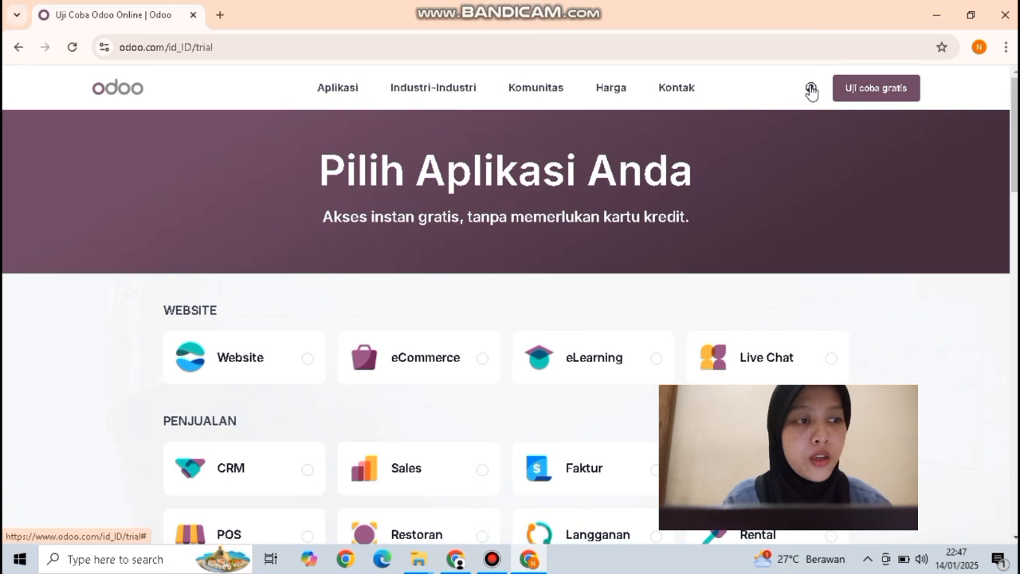
{"action": "left_click", "coordinate": [810, 89]}
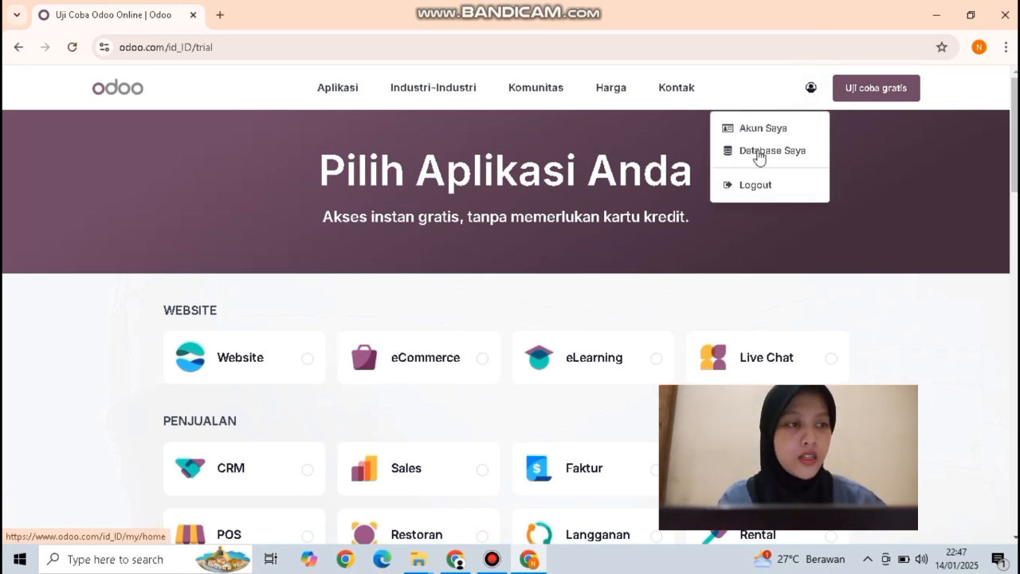
{"action": "left_click", "coordinate": [758, 156]}
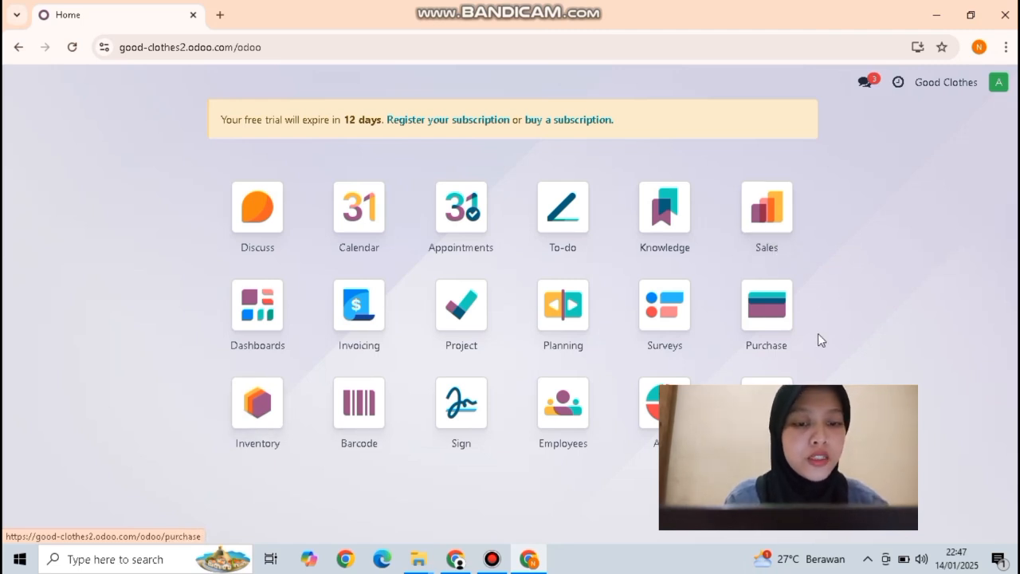
View the requests for quotation in Purchase and the on-hand quantities in the Inventory product list.
{"action": "left_click", "coordinate": [767, 311]}
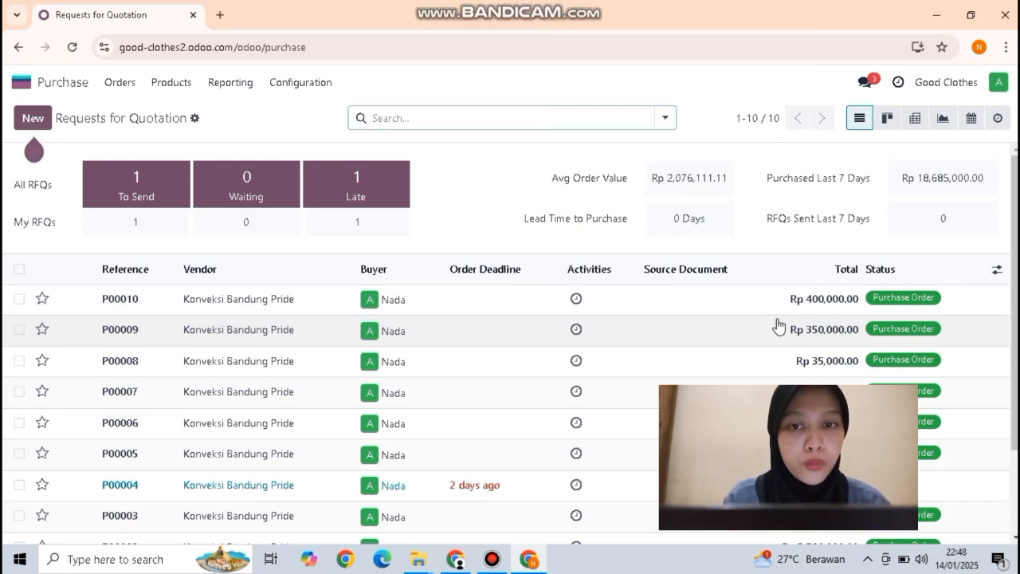
{"action": "left_click", "coordinate": [74, 86]}
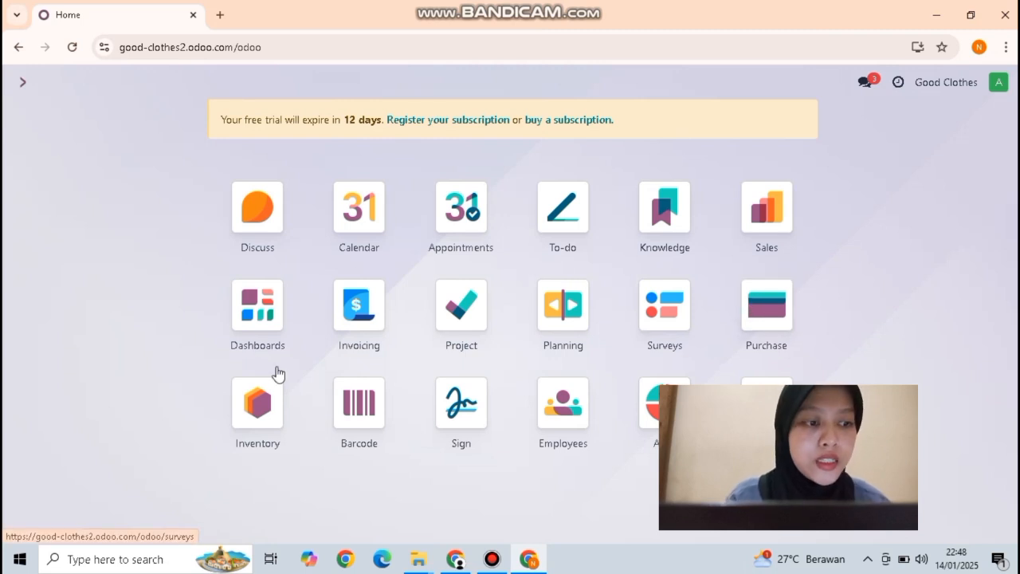
{"action": "left_click", "coordinate": [257, 392]}
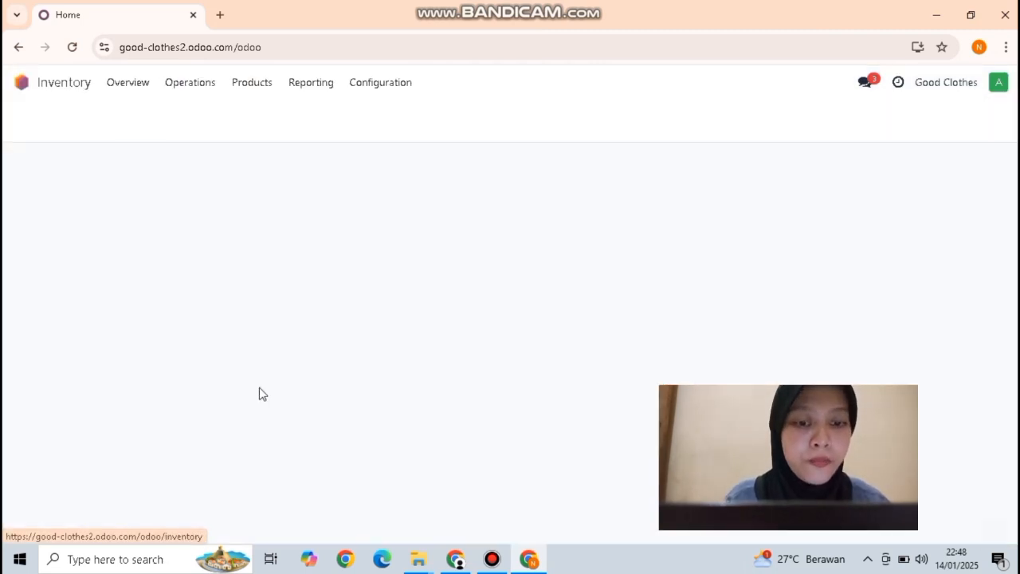
{"action": "left_click", "coordinate": [239, 86]}
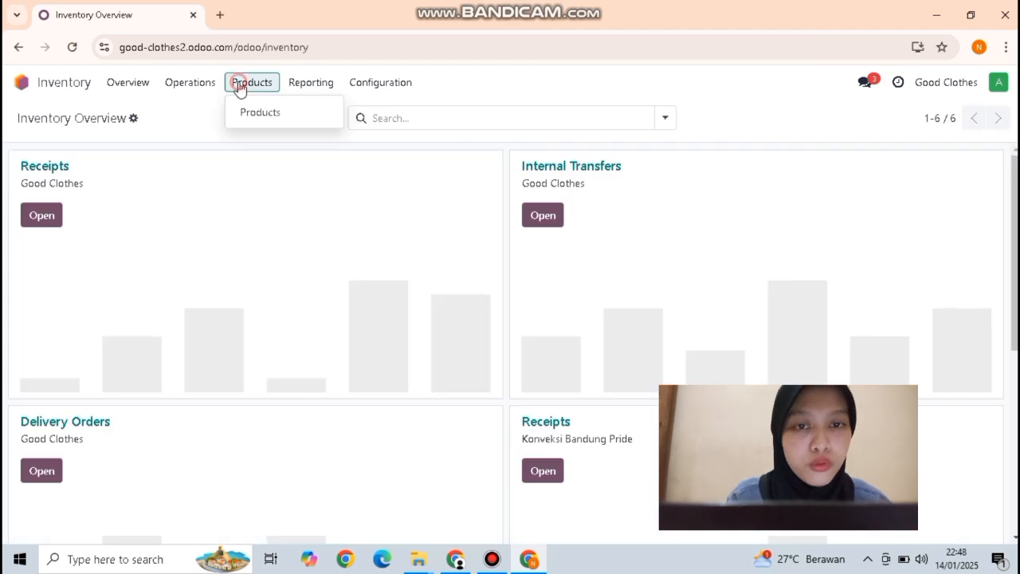
{"action": "left_click", "coordinate": [250, 109]}
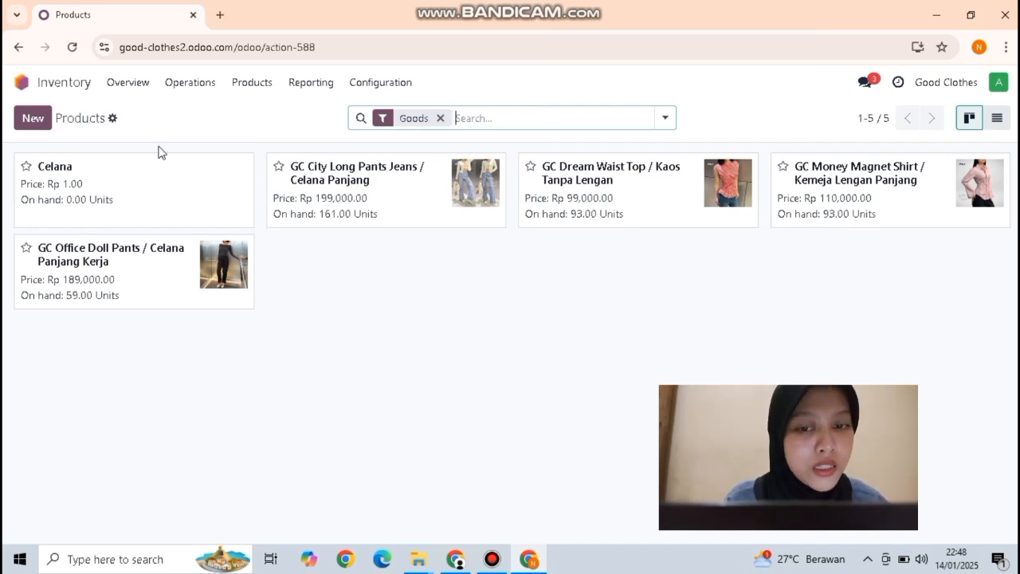
Create a new request for quotation in Purchase with Konveksi Bandung Pride as the vendor.
{"action": "left_click", "coordinate": [41, 89]}
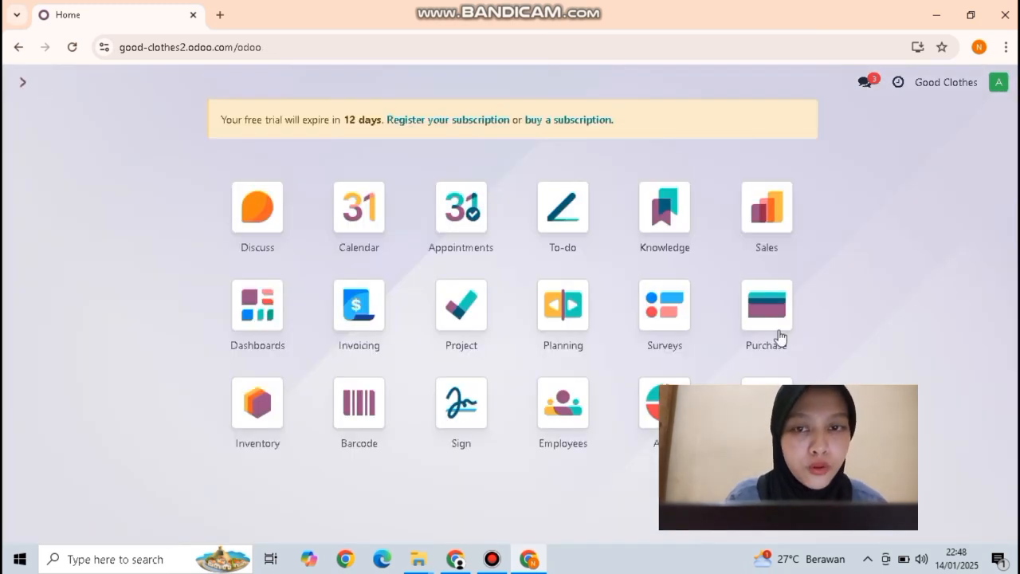
{"action": "left_click", "coordinate": [767, 311]}
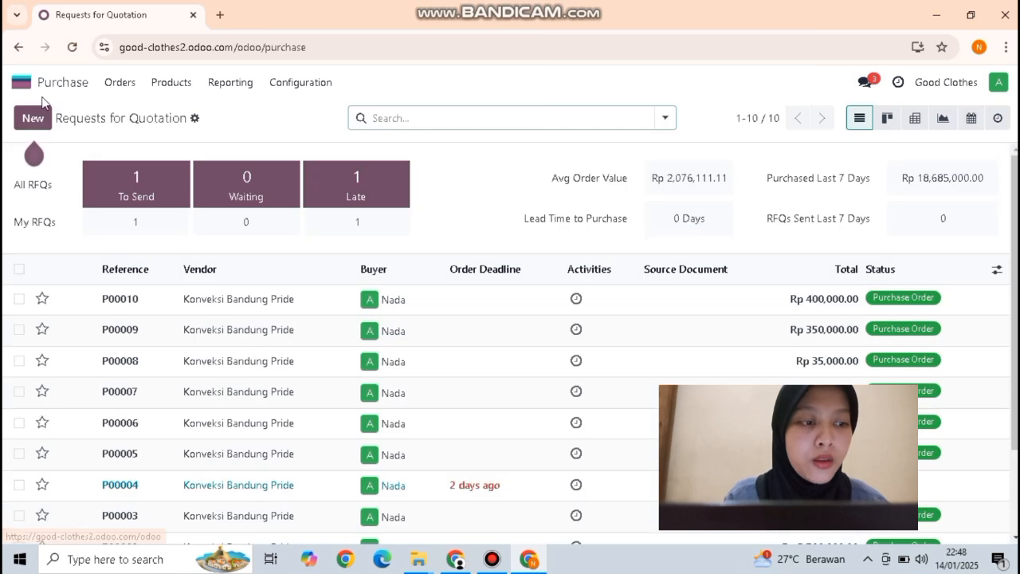
{"action": "left_click", "coordinate": [31, 117]}
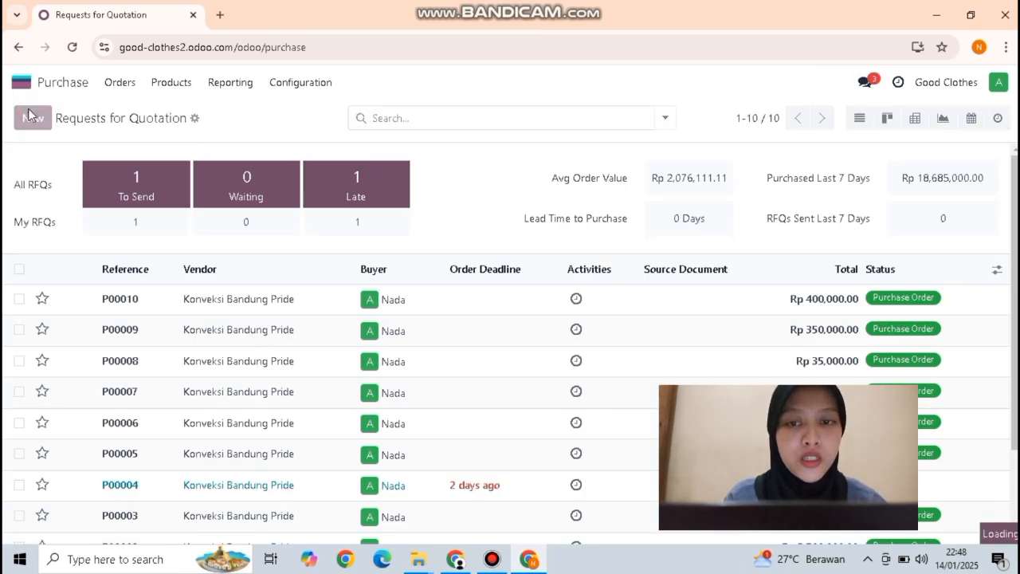
{"action": "left_click", "coordinate": [205, 263]}
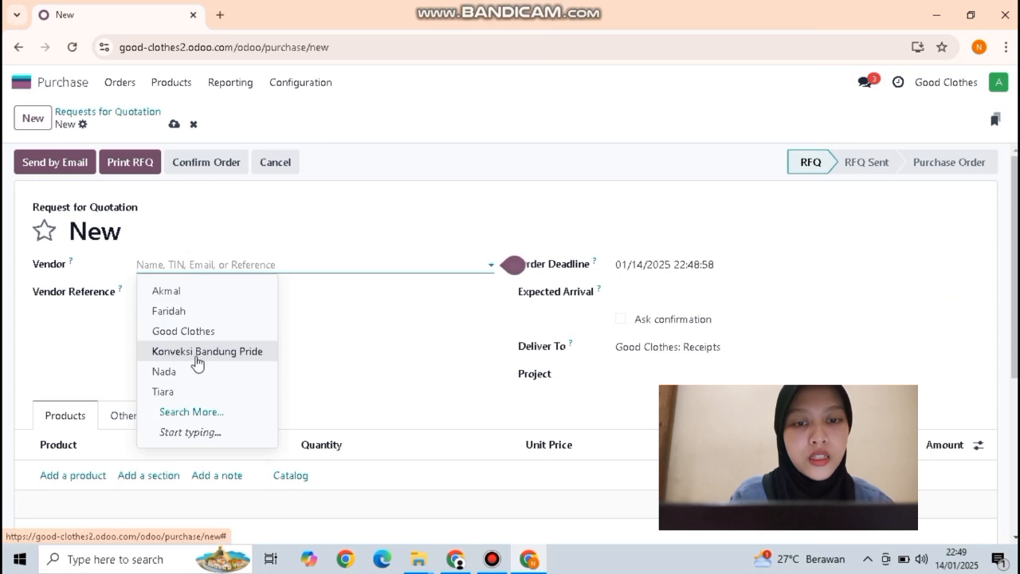
{"action": "left_click", "coordinate": [185, 353]}
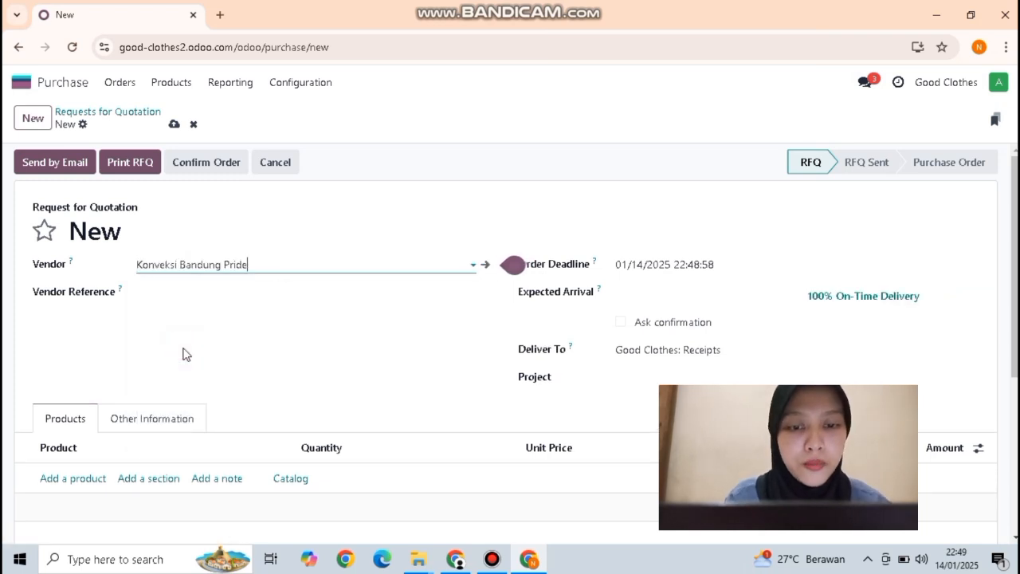
Keep the order deadline and set the quotation's expected arrival to 01/14/2025 22:00:00.
{"action": "left_click", "coordinate": [713, 274]}
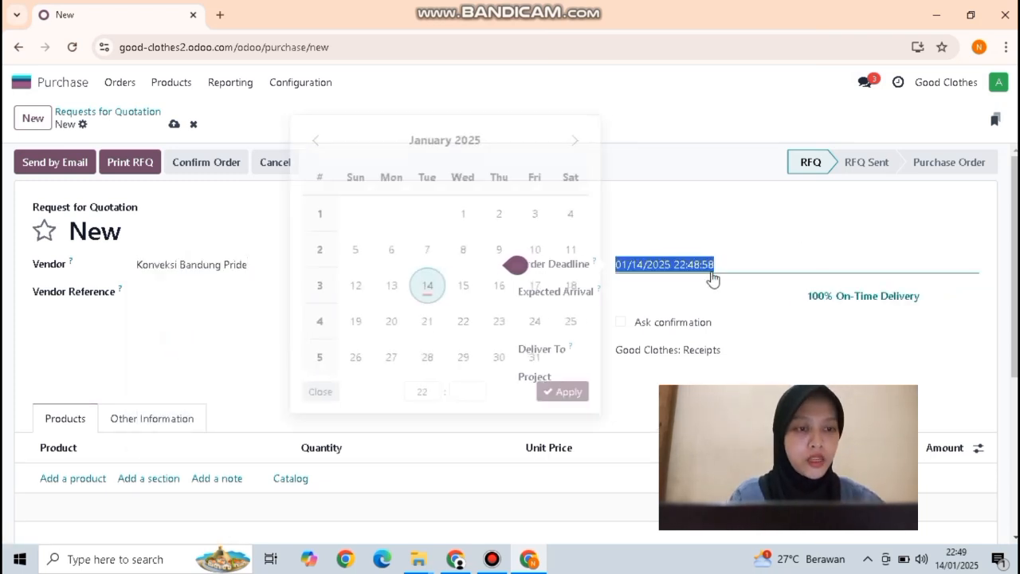
{"action": "left_click", "coordinate": [562, 394]}
{"action": "left_click", "coordinate": [628, 299]}
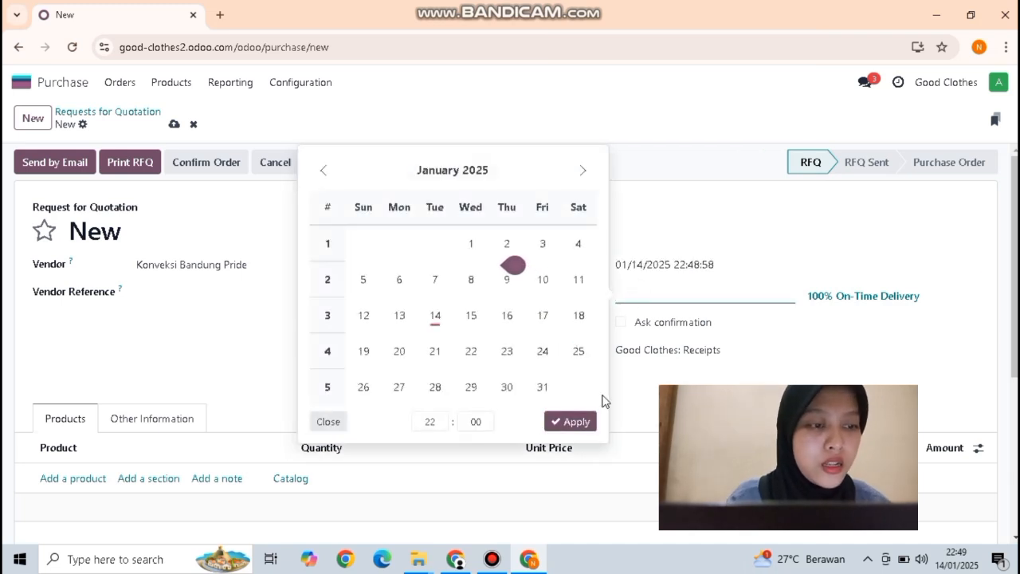
{"action": "left_click", "coordinate": [435, 317]}
{"action": "left_click", "coordinate": [569, 423]}
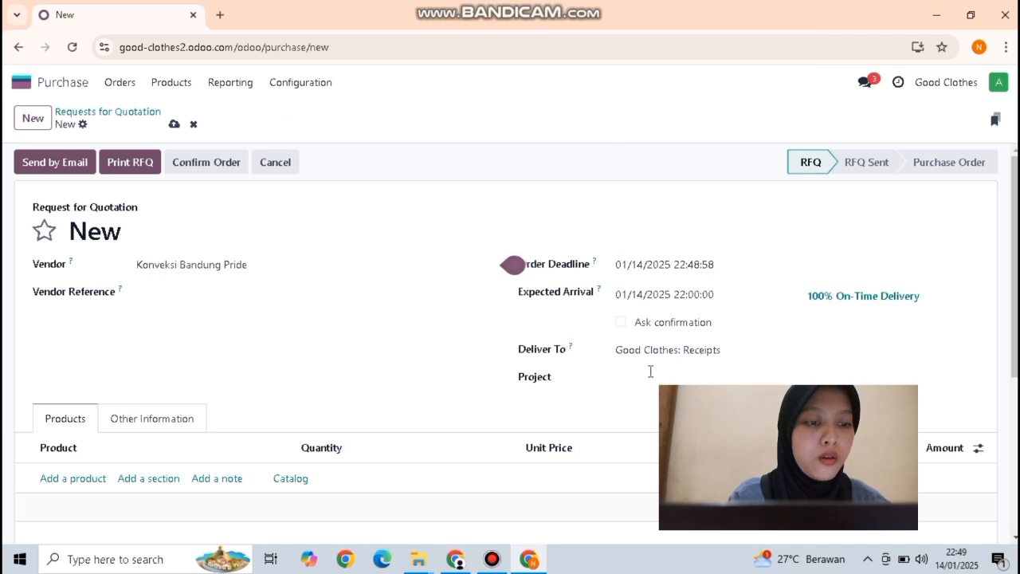
Add the product GC Dream Waist Top / Kaos Tanpa Lengan to the quotation with a quantity of 7.
{"action": "scroll", "coordinate": [652, 372], "scroll_direction": "down", "scroll_amount": 1}
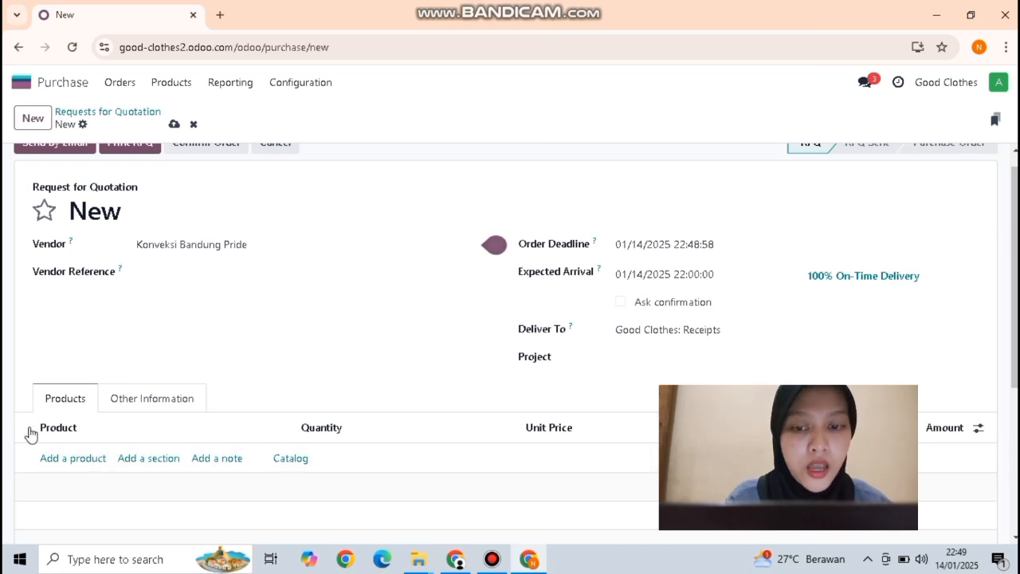
{"action": "scroll", "coordinate": [29, 432], "scroll_direction": "down", "scroll_amount": 1}
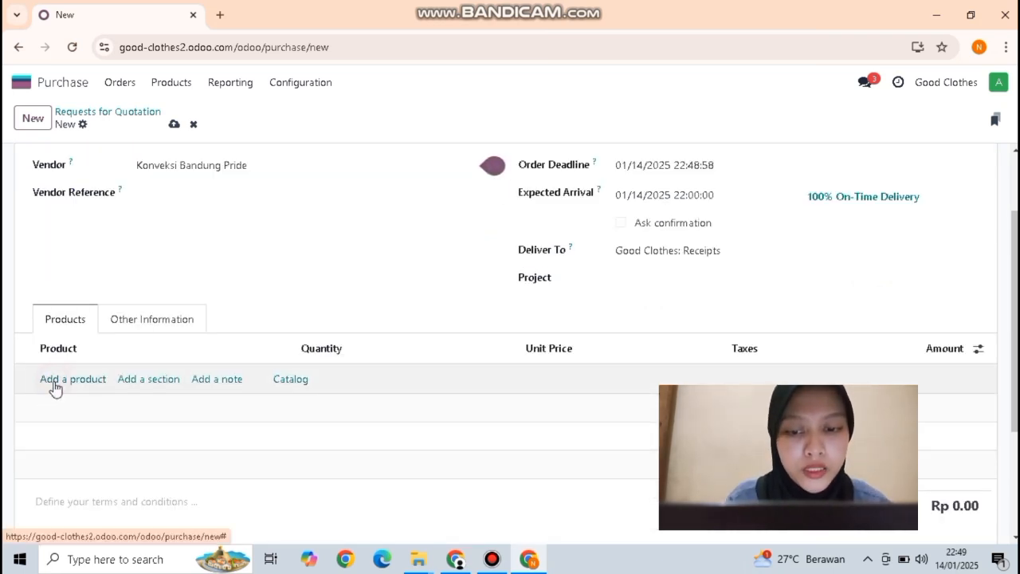
{"action": "left_click", "coordinate": [53, 379]}
{"action": "left_click", "coordinate": [65, 379]}
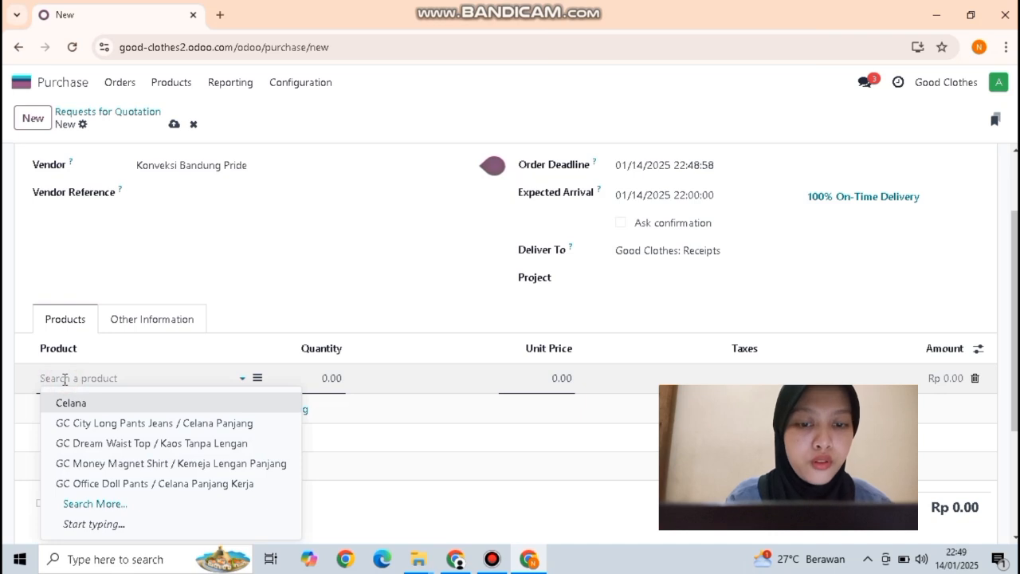
{"action": "left_click", "coordinate": [94, 445]}
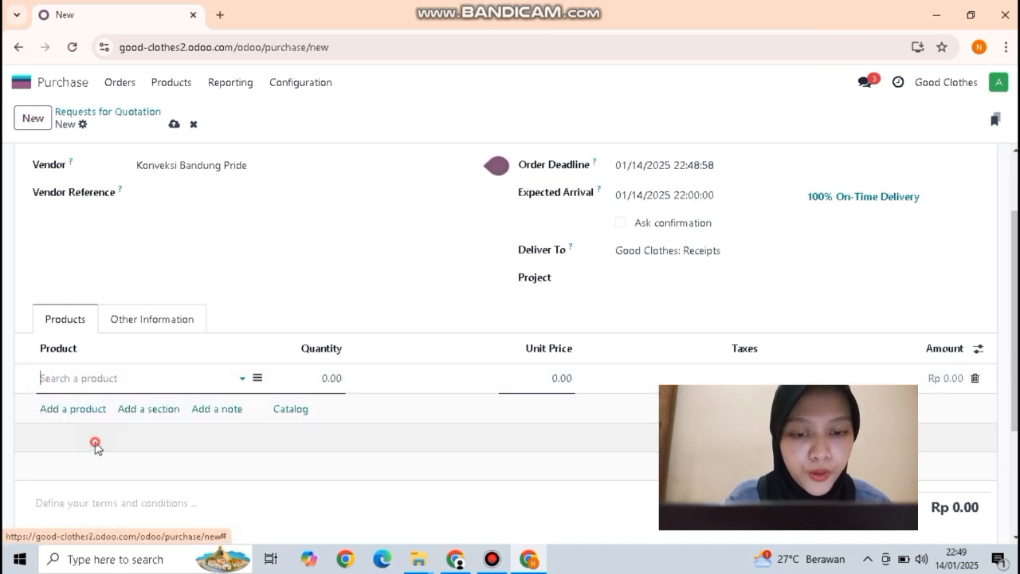
{"action": "left_click", "coordinate": [333, 376]}
{"action": "type", "text": "7"}
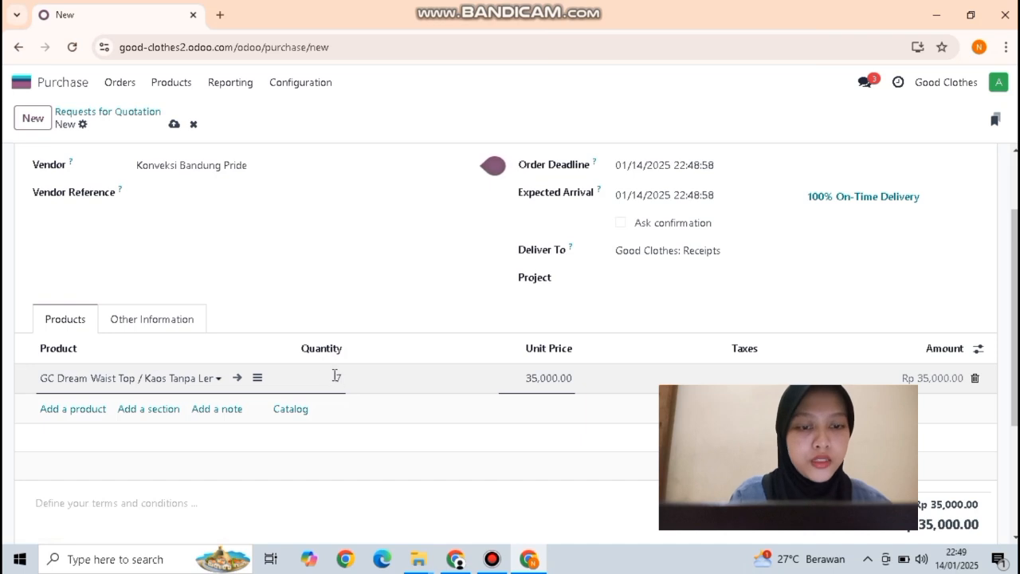
{"action": "left_click", "coordinate": [293, 263]}
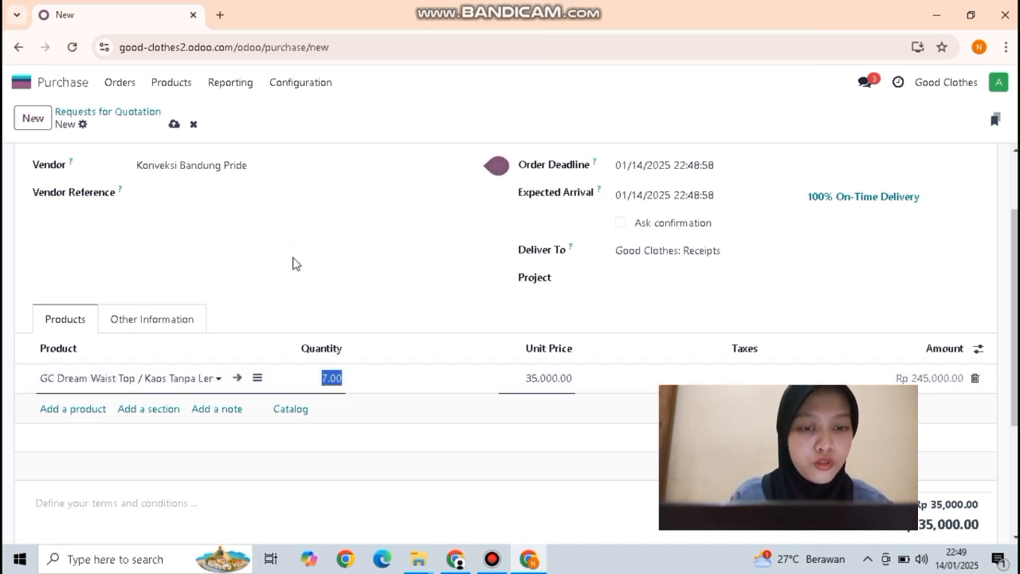
Add a second product line for GC Money Magnet Shirt / Kemeja Lengan Panjang with a quantity of 7.
{"action": "left_click", "coordinate": [74, 410]}
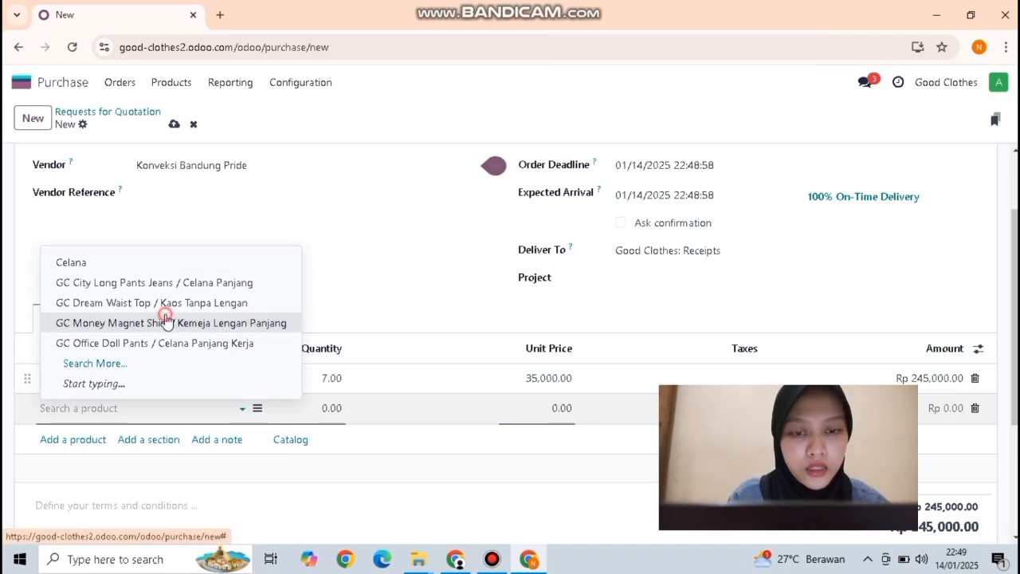
{"action": "key", "text": "Tab"}
{"action": "type", "text": "7"}
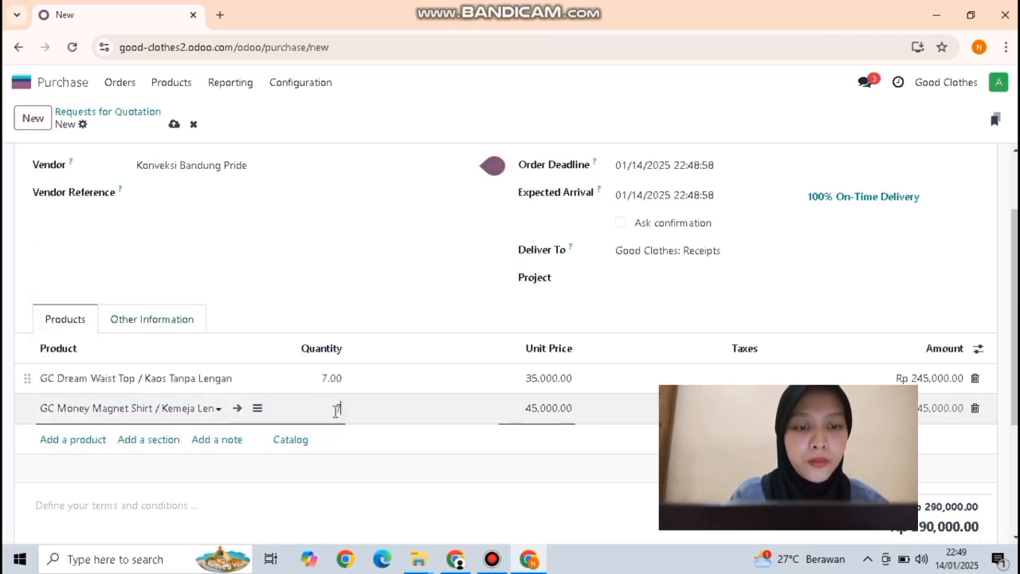
{"action": "left_click", "coordinate": [332, 319]}
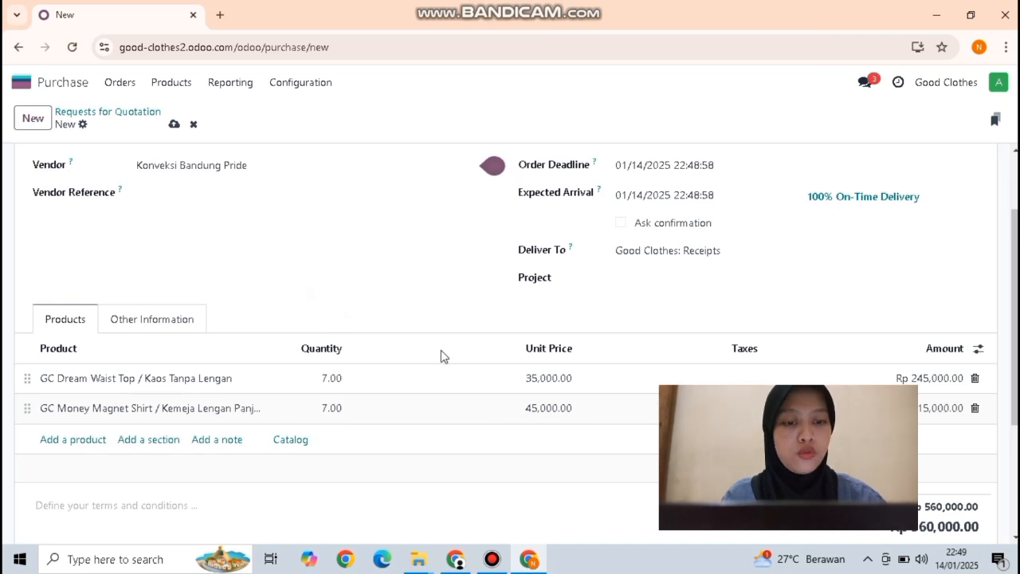
Check the quotation's total amount and confirm it as a purchase order.
{"action": "scroll", "coordinate": [443, 442], "scroll_direction": "down", "scroll_amount": 3}
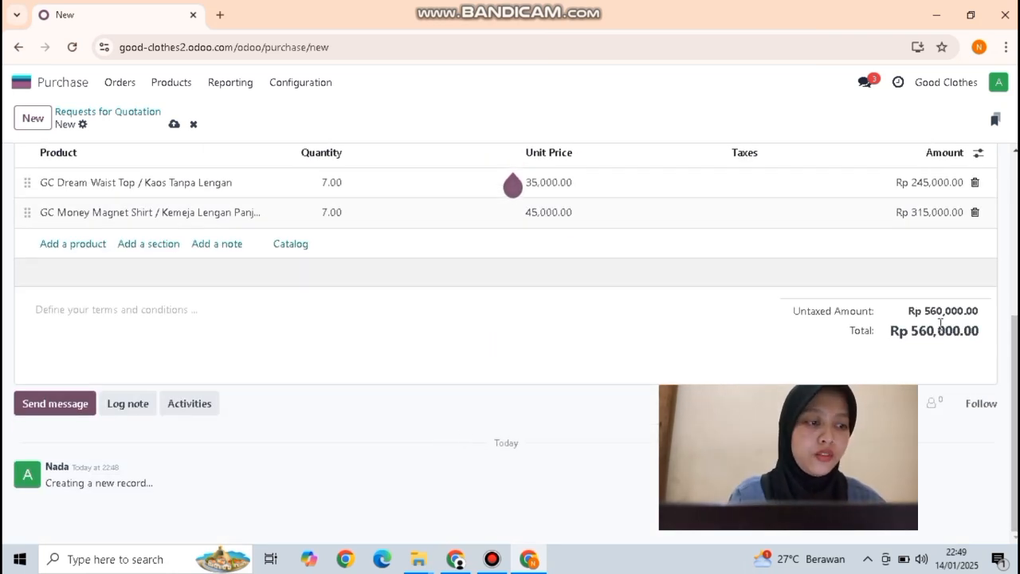
{"action": "double_click", "coordinate": [978, 333]}
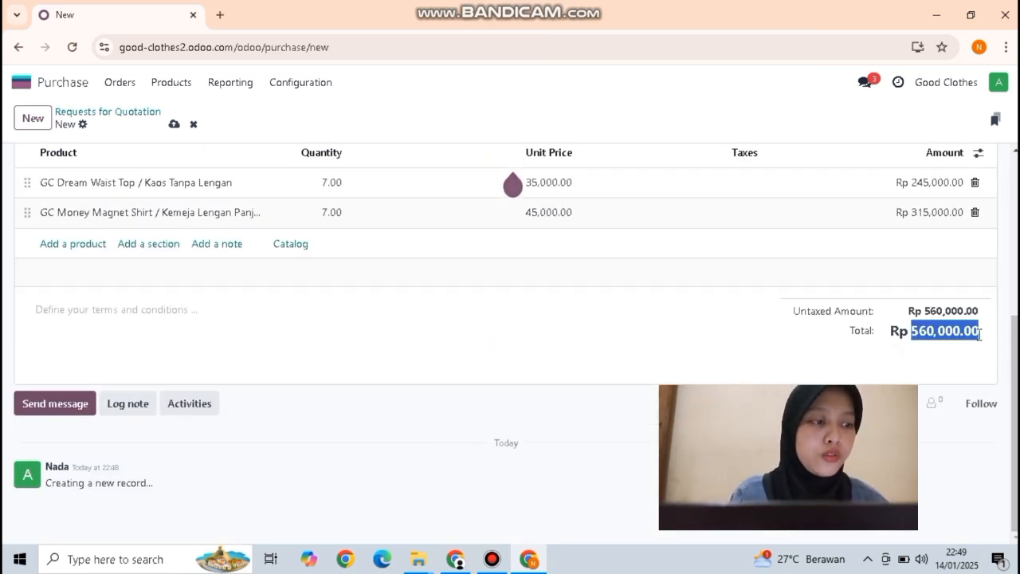
{"action": "left_click", "coordinate": [782, 295]}
{"action": "scroll", "coordinate": [773, 298], "scroll_direction": "up", "scroll_amount": 5}
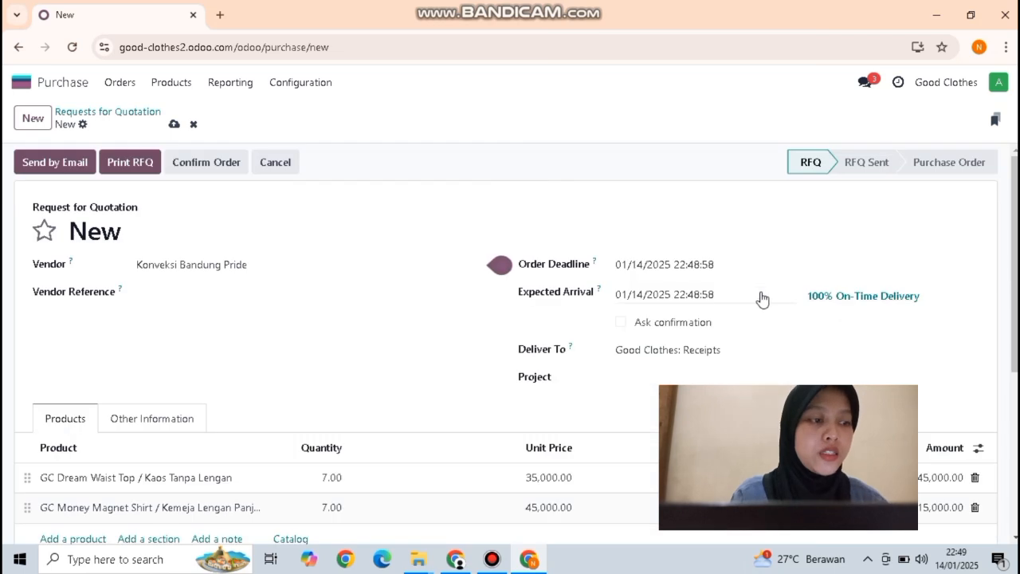
{"action": "left_click", "coordinate": [191, 165]}
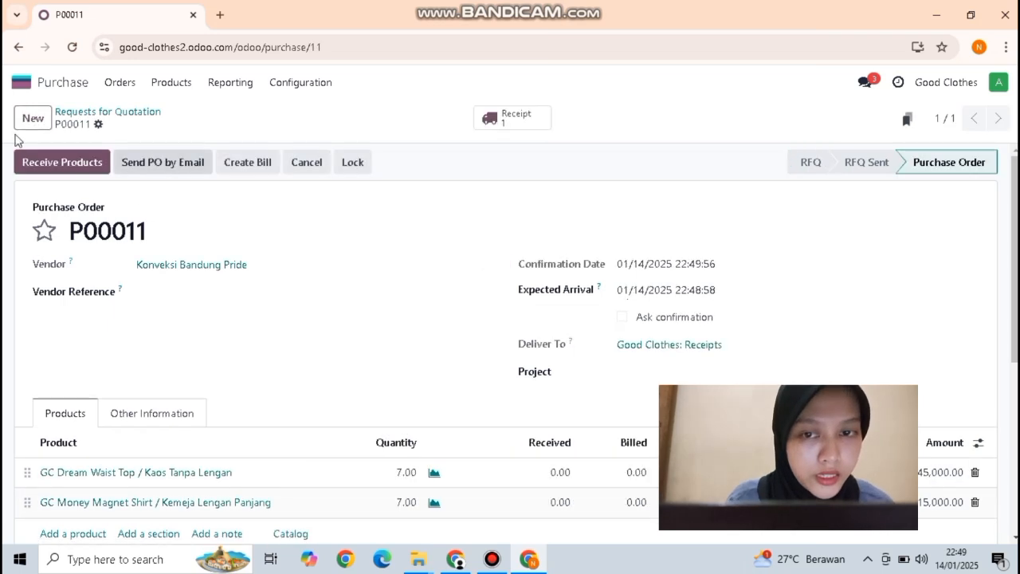
Receive the products of the purchase order and validate the receipt.
{"action": "left_click", "coordinate": [80, 170]}
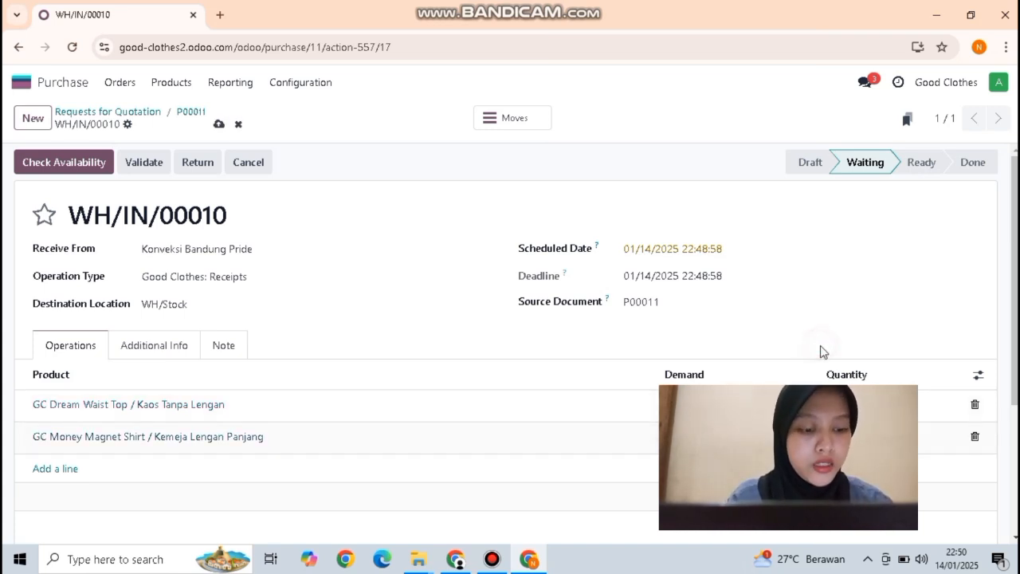
{"action": "left_click", "coordinate": [141, 167]}
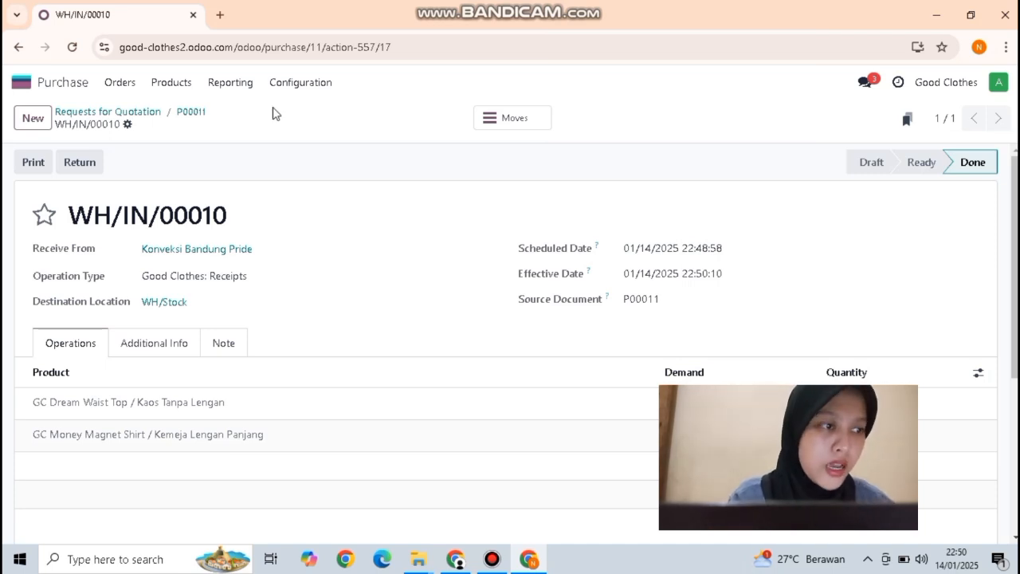
Switch to the Inventory app and check the on-hand quantities in its product list.
{"action": "left_click", "coordinate": [32, 84]}
{"action": "left_click", "coordinate": [271, 419]}
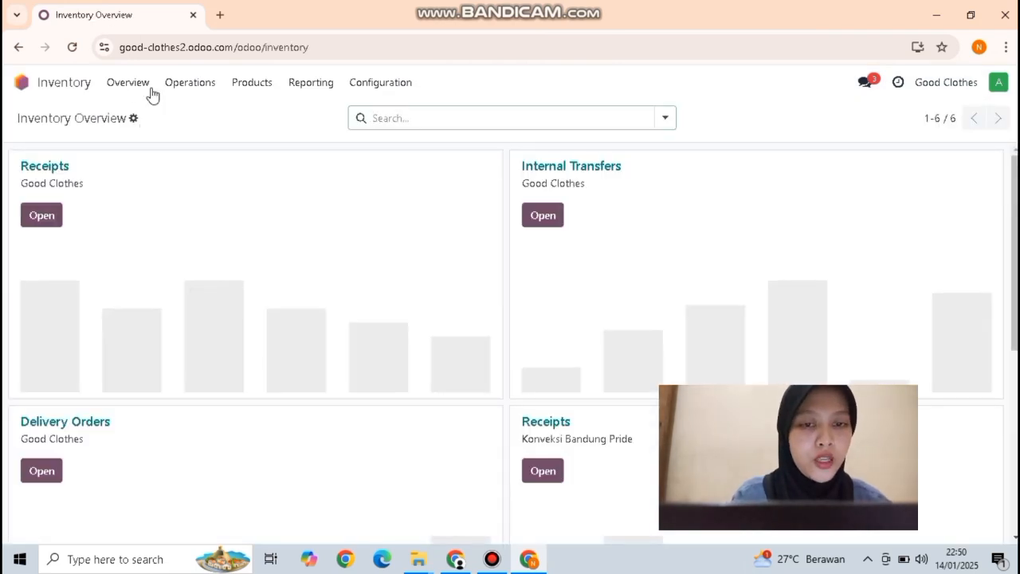
{"action": "left_click", "coordinate": [237, 85]}
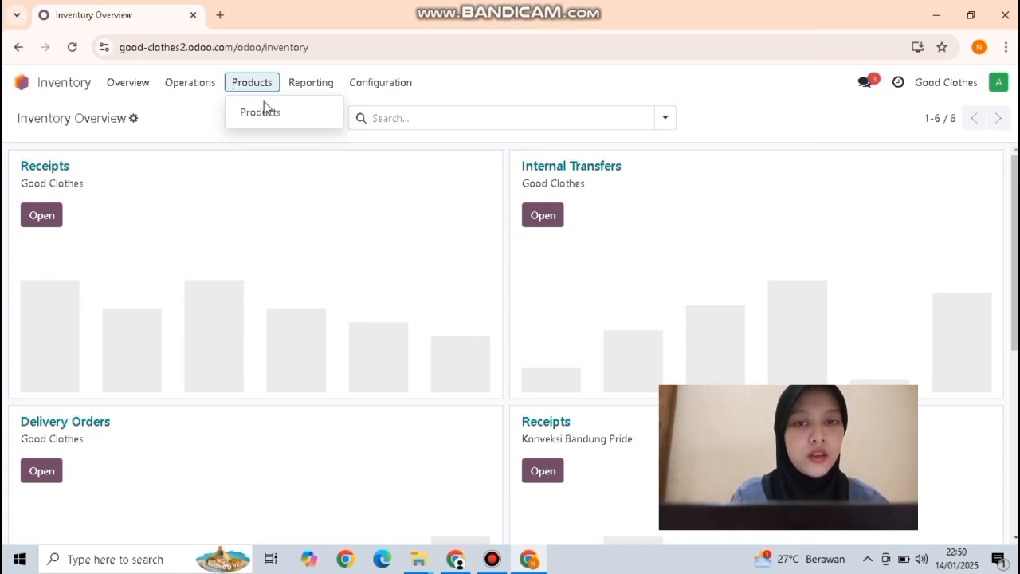
{"action": "left_click", "coordinate": [263, 118]}
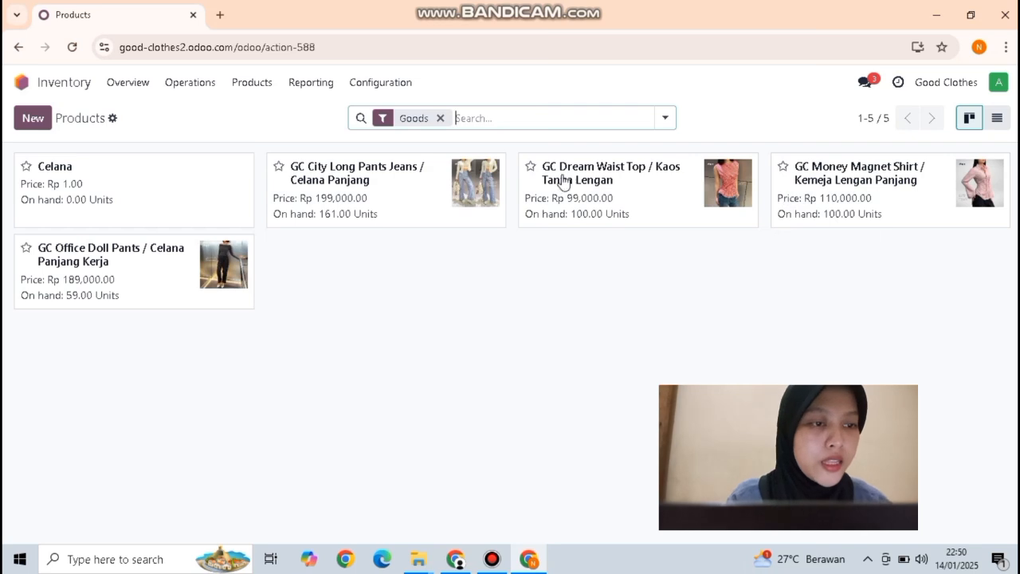
Switch to the Sales app and create a new quotation for the first suggested customer.
{"action": "left_click", "coordinate": [38, 80]}
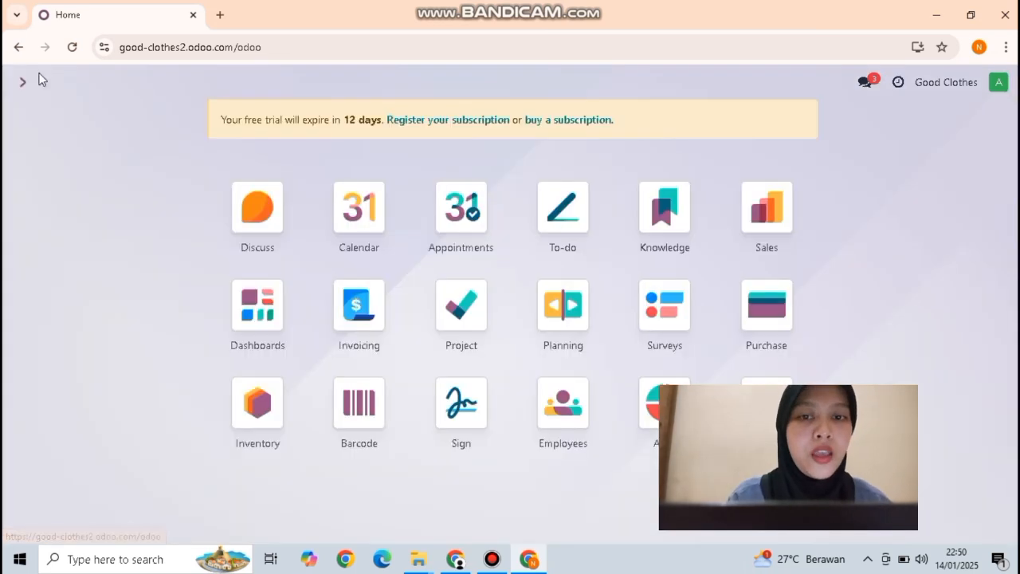
{"action": "left_click", "coordinate": [761, 231]}
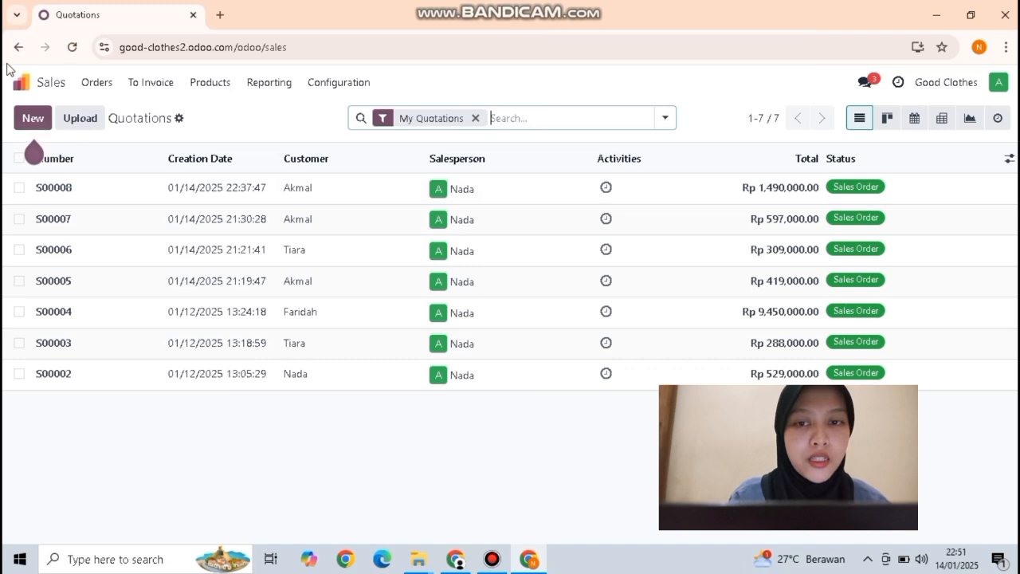
{"action": "left_click", "coordinate": [33, 118]}
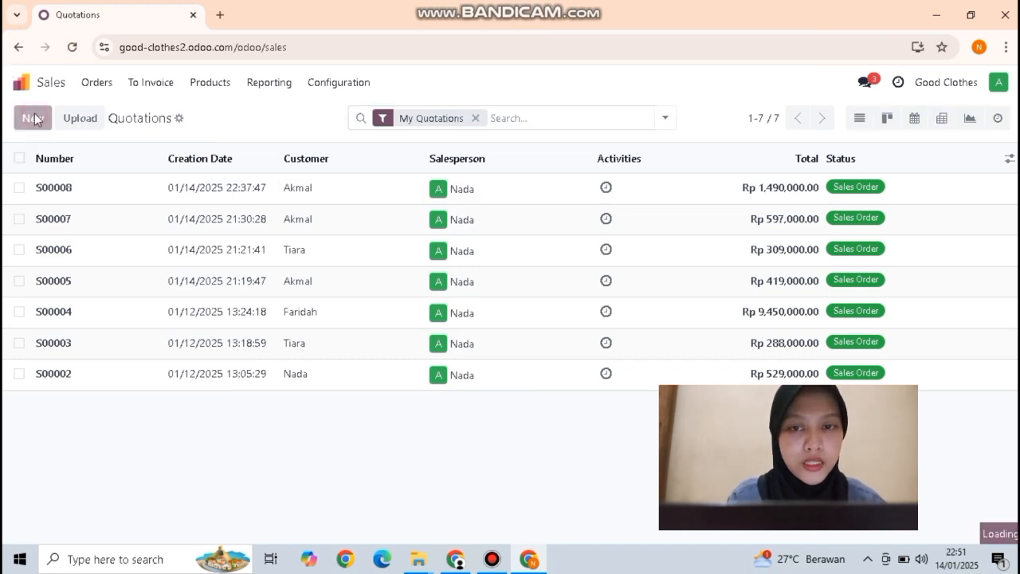
{"action": "left_click", "coordinate": [134, 248]}
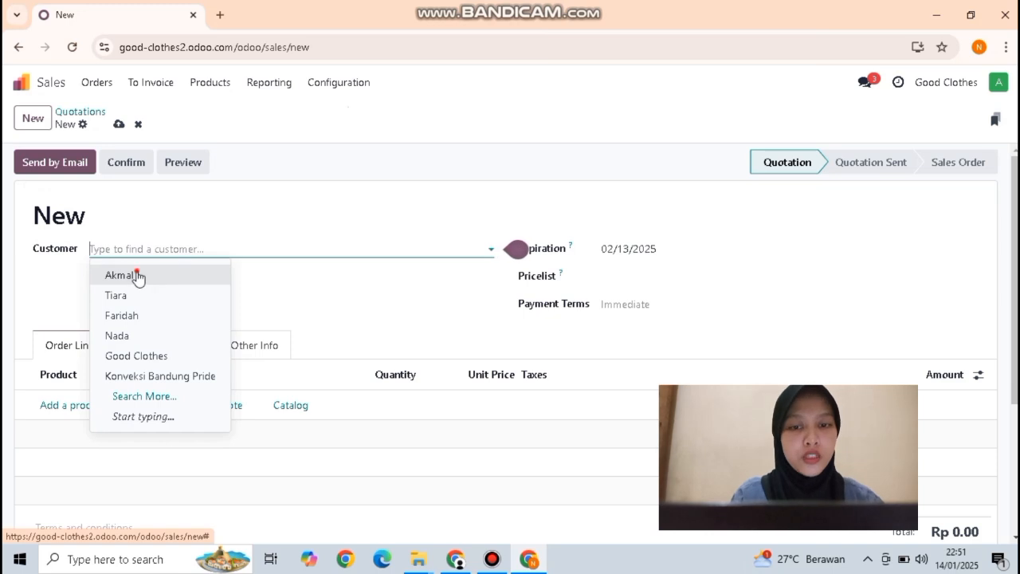
{"action": "left_click", "coordinate": [135, 275]}
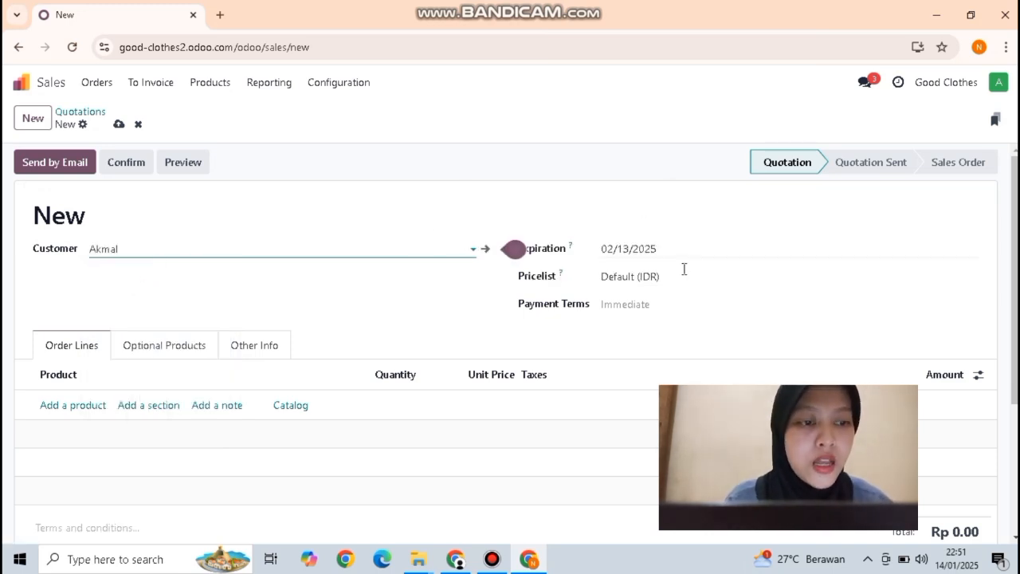
Set the quotation's expiration to 01/14/2025 and its payment terms to Immediate Payment.
{"action": "left_click", "coordinate": [628, 253]}
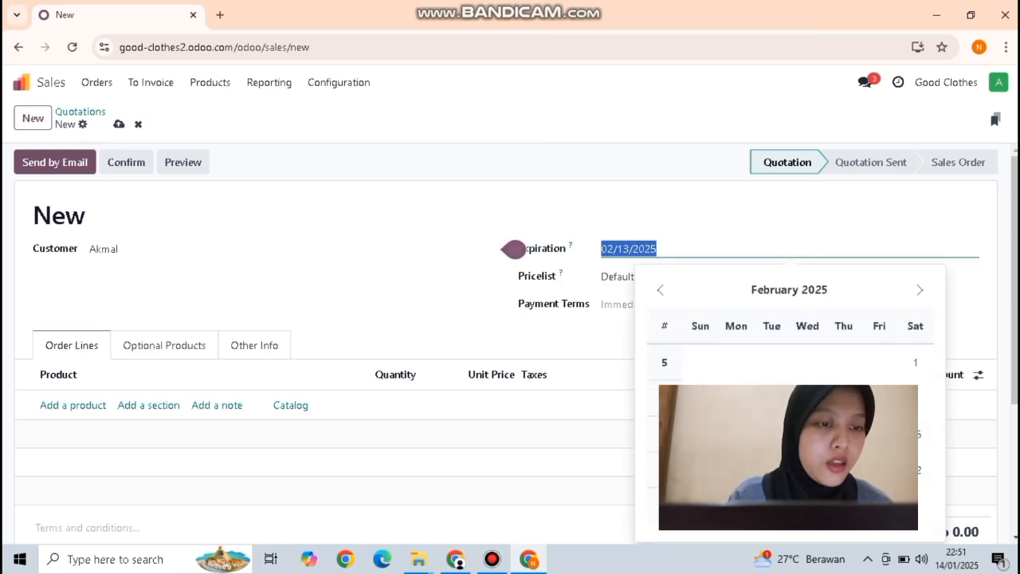
{"action": "left_click", "coordinate": [660, 290]}
{"action": "left_click", "coordinate": [771, 434]}
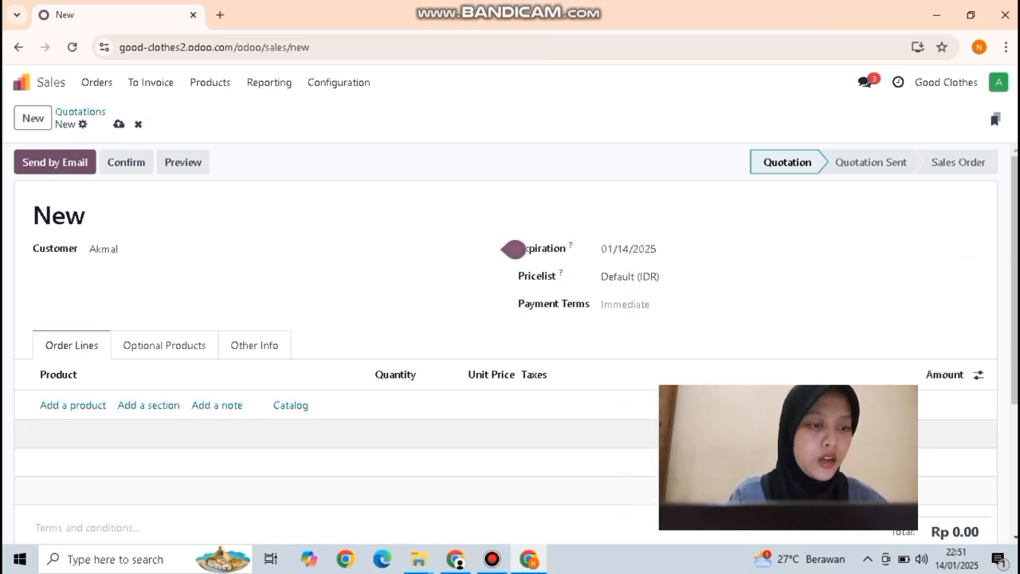
{"action": "left_click", "coordinate": [629, 281]}
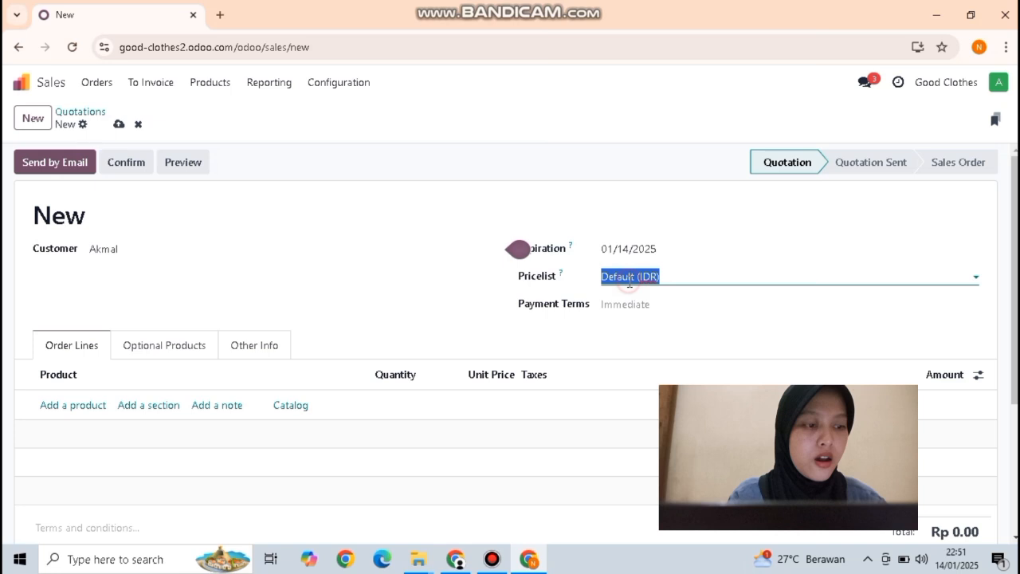
{"action": "left_click", "coordinate": [673, 247]}
{"action": "left_click", "coordinate": [650, 218]}
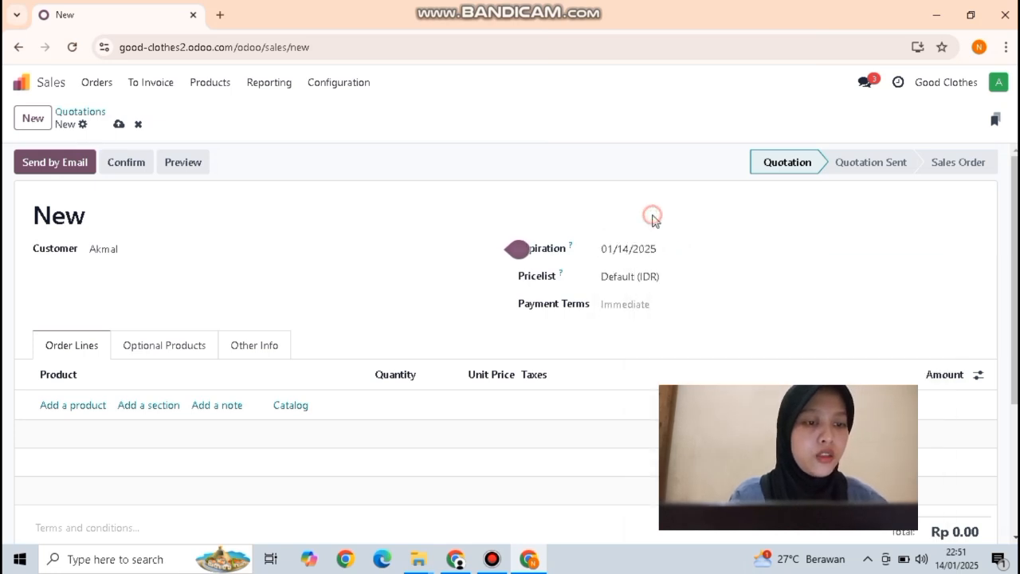
{"action": "left_click", "coordinate": [624, 303]}
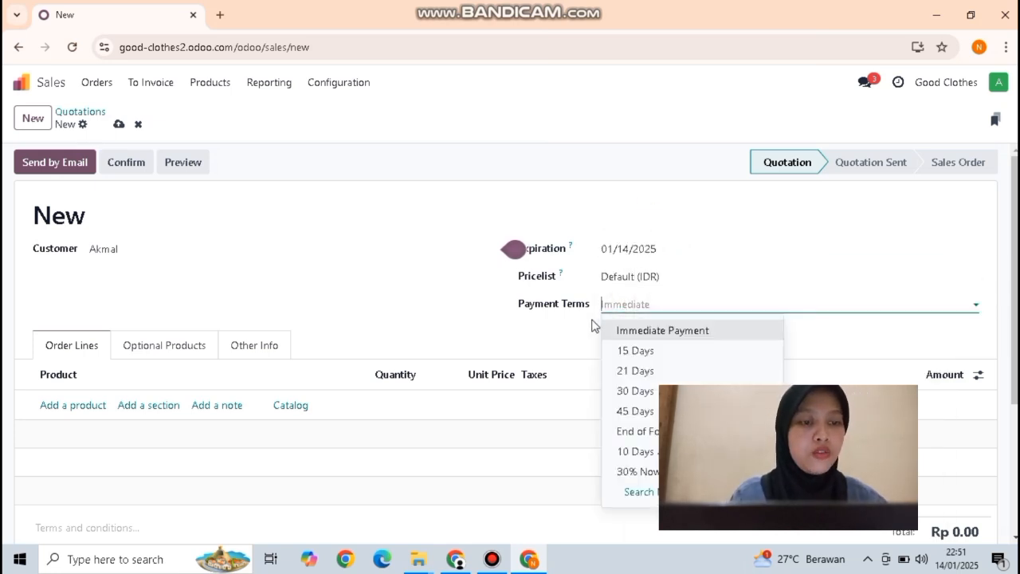
{"action": "left_click", "coordinate": [640, 331]}
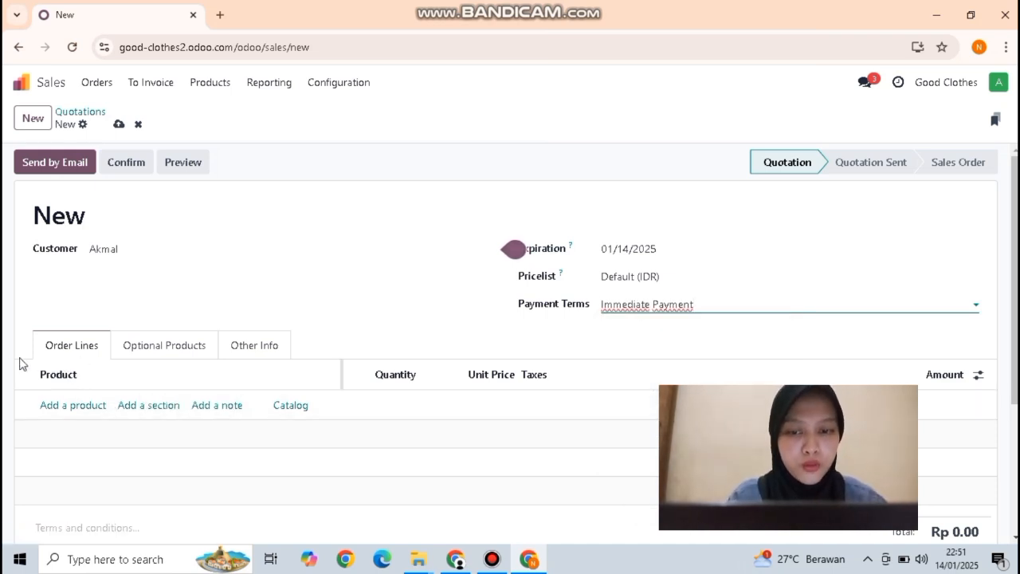
Add order lines for GC City Long Pants Jeans, GC Dream Waist Top and GC Money Magnet Shirt to the quotation.
{"action": "left_click", "coordinate": [68, 410]}
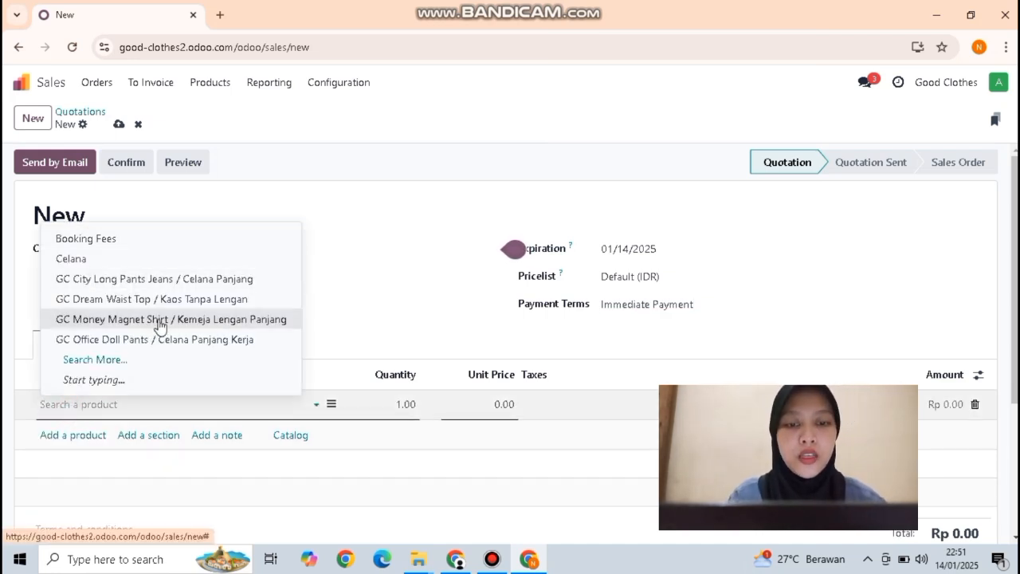
{"action": "left_click", "coordinate": [169, 279]}
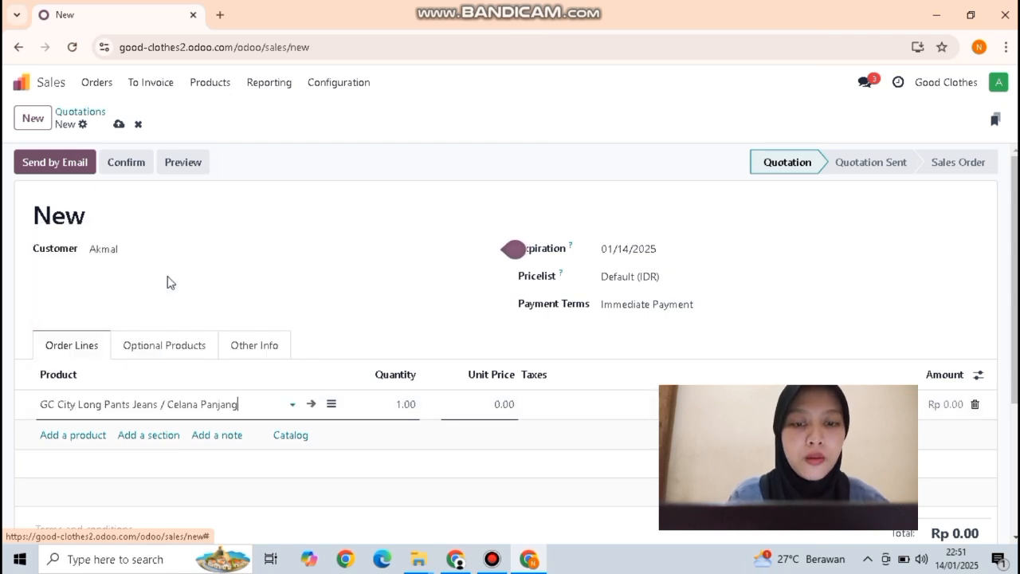
{"action": "left_click", "coordinate": [73, 436]}
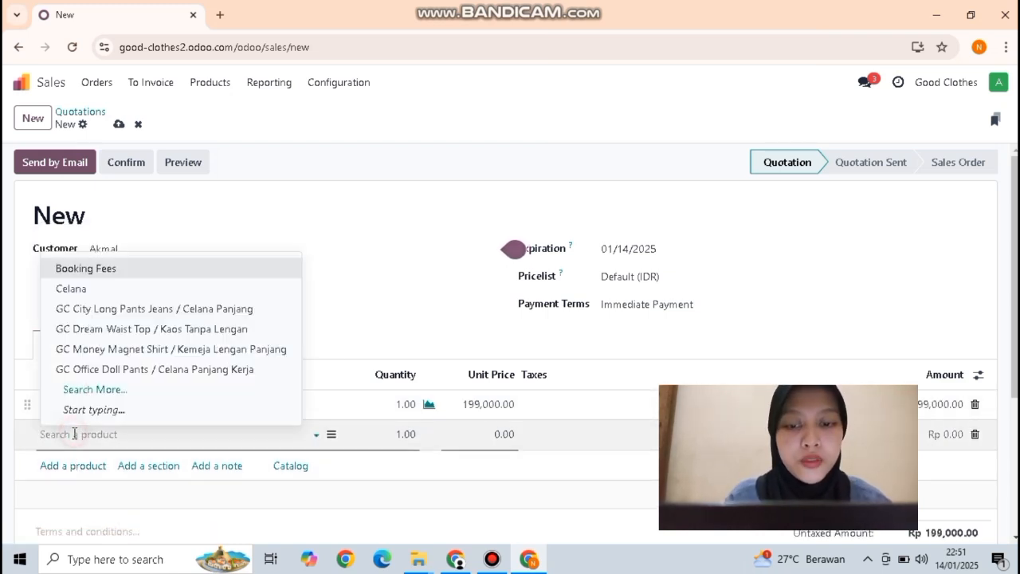
{"action": "left_click", "coordinate": [120, 312]}
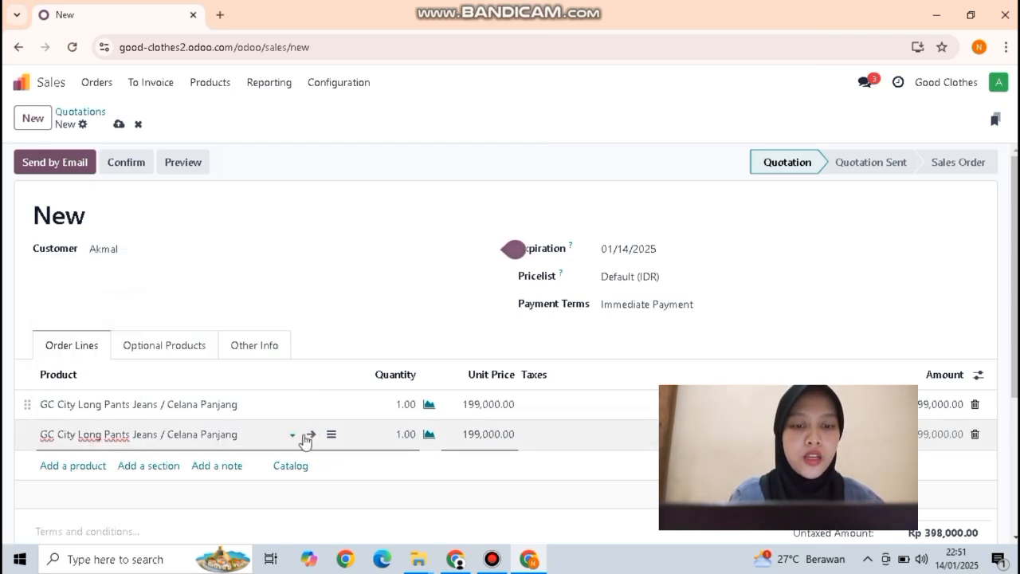
{"action": "left_click", "coordinate": [71, 431]}
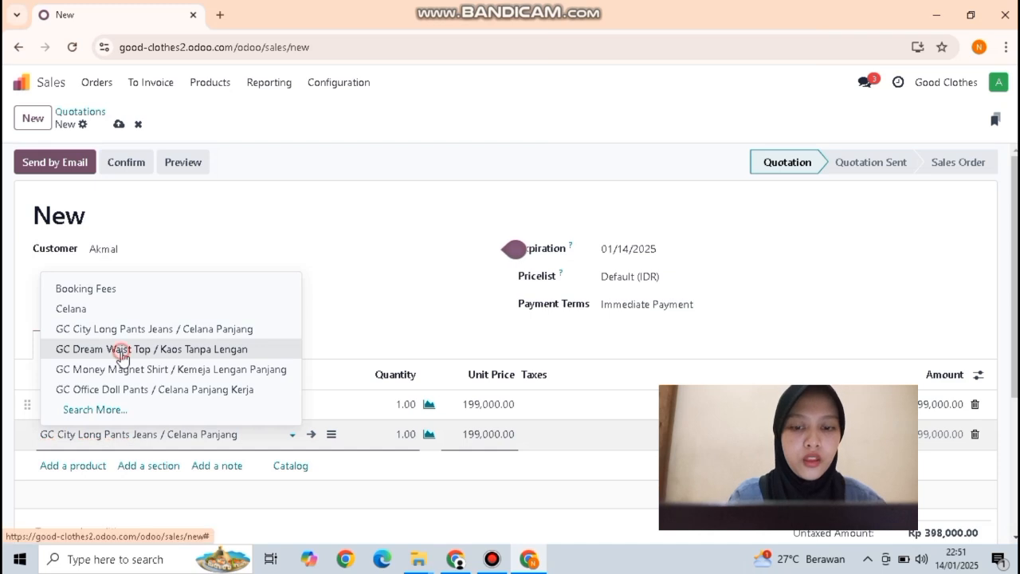
{"action": "left_click", "coordinate": [119, 351]}
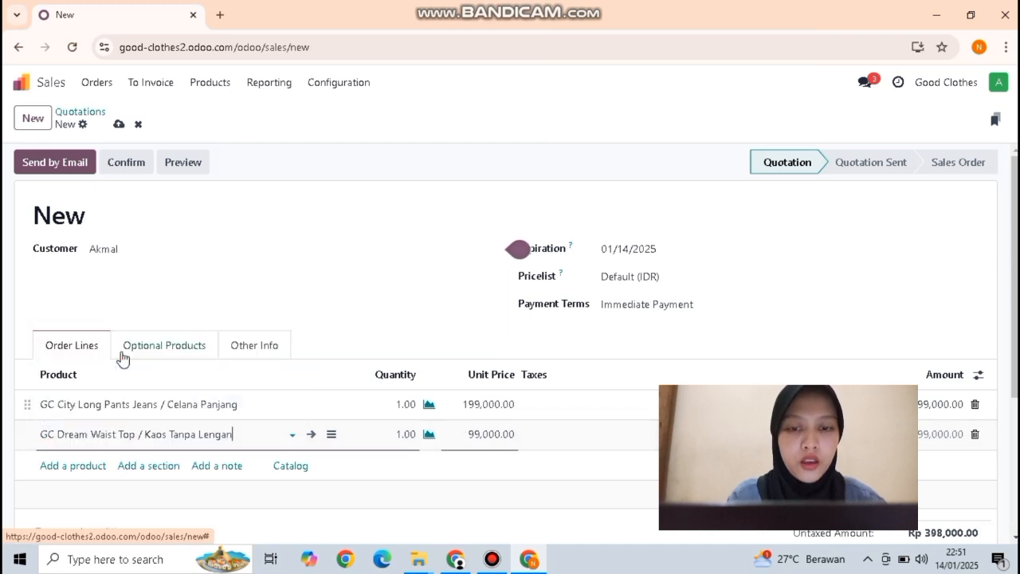
{"action": "left_click", "coordinate": [79, 465]}
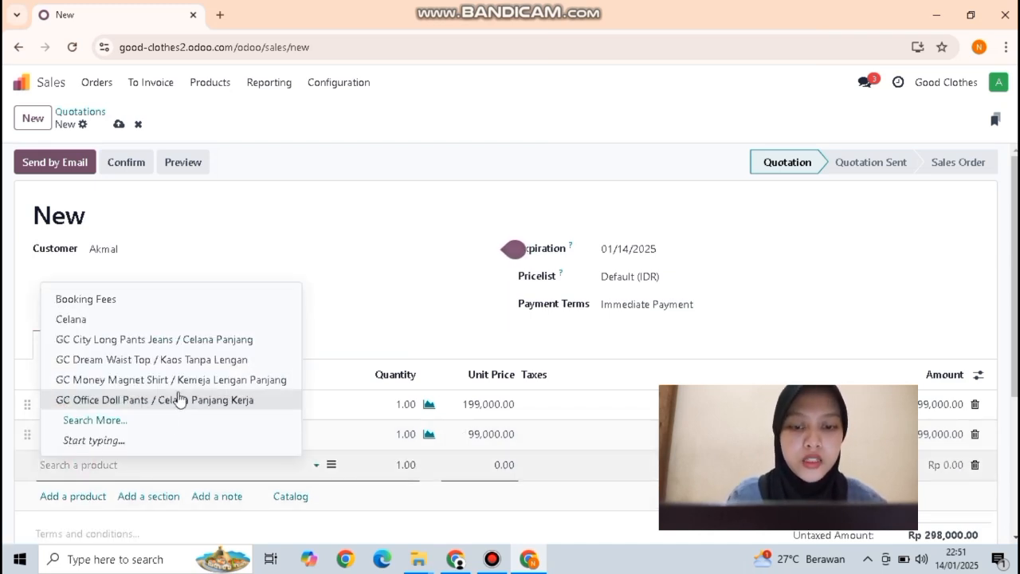
{"action": "left_click", "coordinate": [177, 383]}
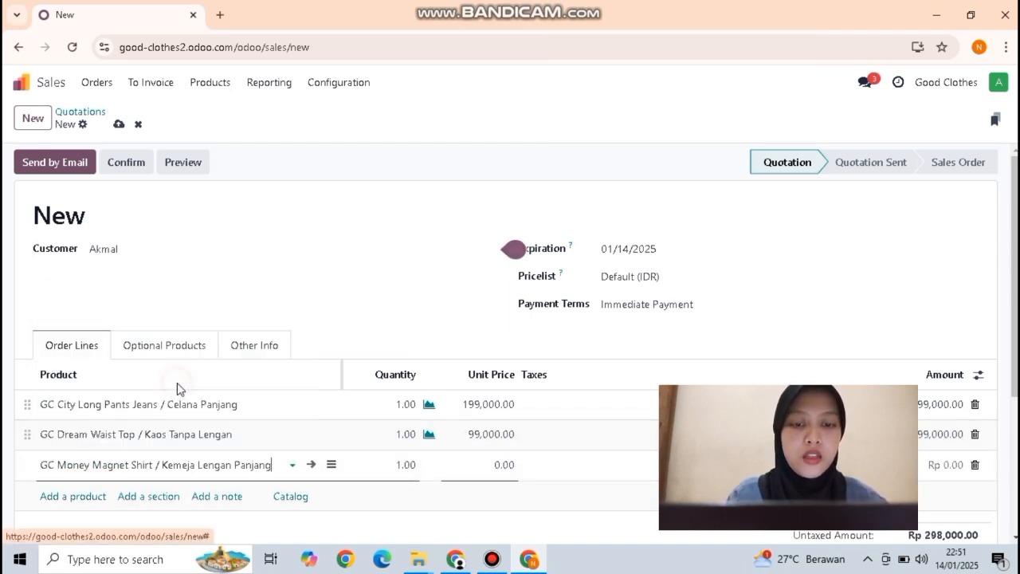
Set the quantities to 5 for GC City Long Pants Jeans and 2 for GC Dream Waist Top.
{"action": "left_click", "coordinate": [406, 407]}
{"action": "type", "text": "5"}
{"action": "key", "text": "shift+Tab"}
{"action": "left_click", "coordinate": [411, 444]}
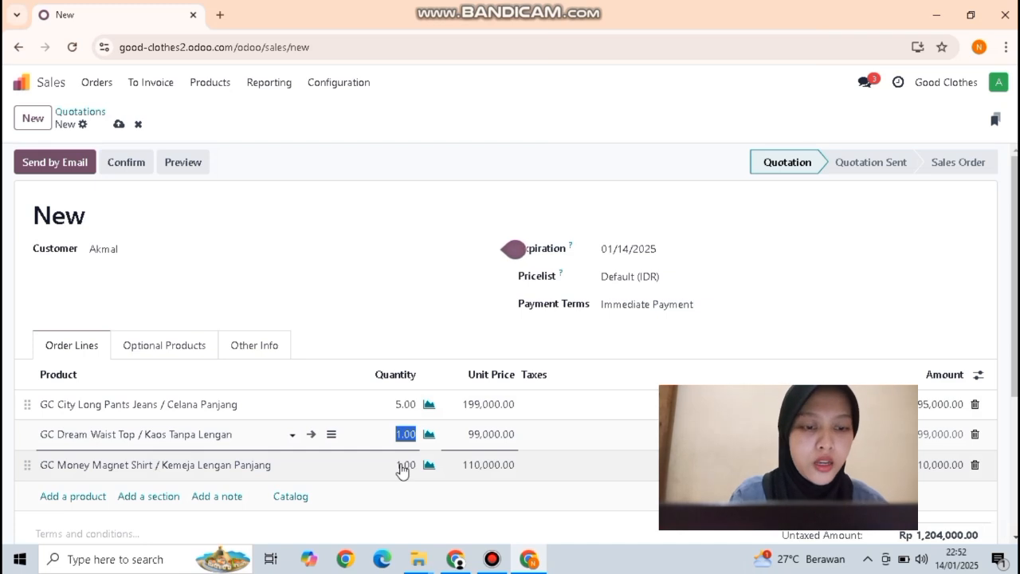
{"action": "type", "text": "2"}
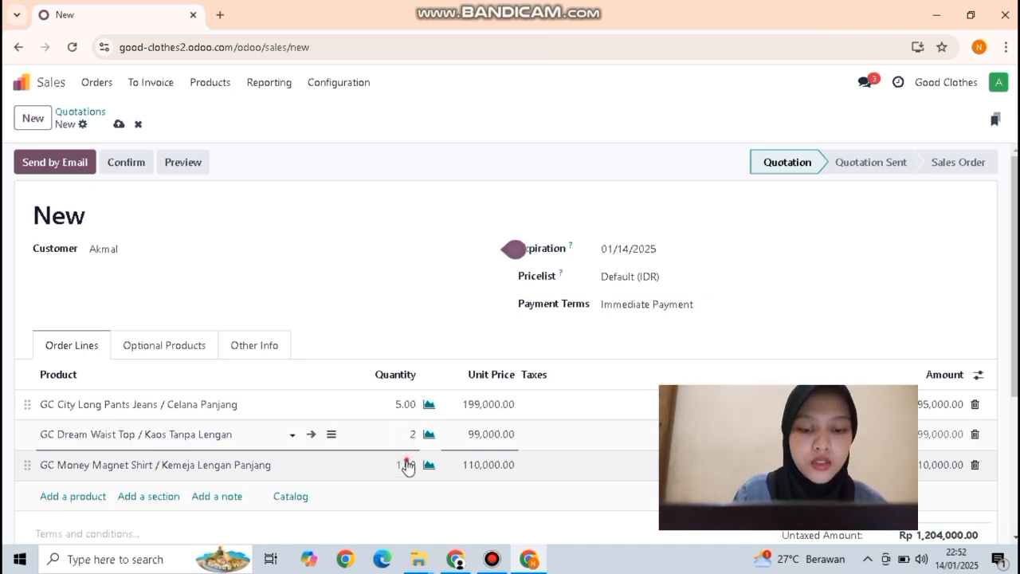
{"action": "key", "text": "shift+Tab"}
{"action": "left_click", "coordinate": [406, 265]}
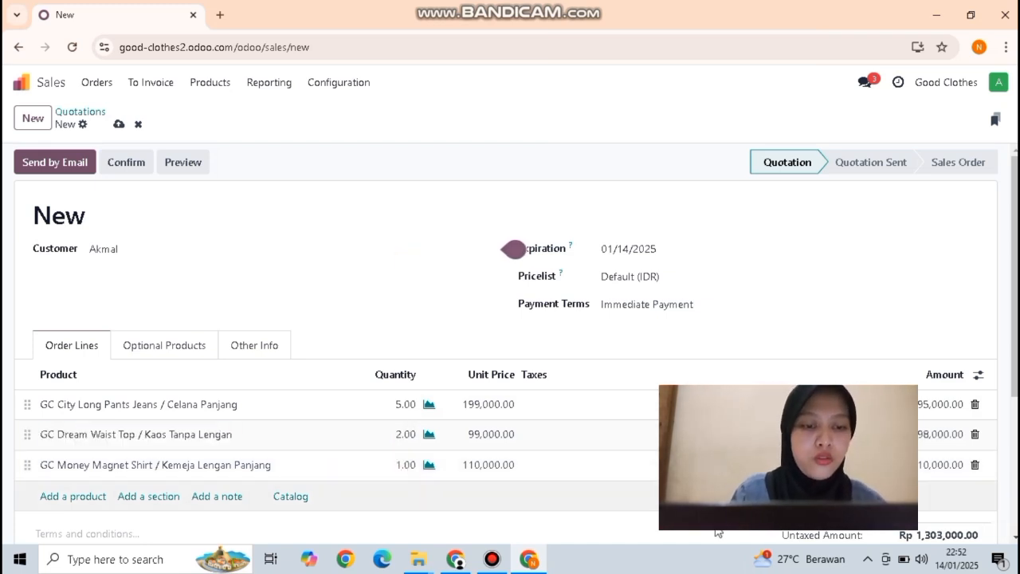
Check the quotation's total amount and confirm it as a sales order.
{"action": "scroll", "coordinate": [720, 534], "scroll_direction": "down", "scroll_amount": 2}
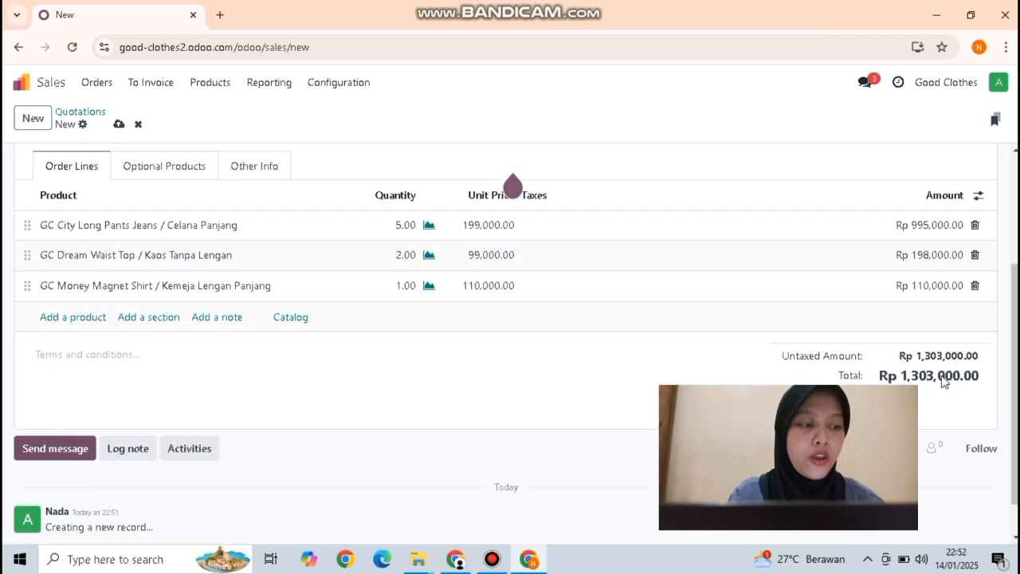
{"action": "left_click_drag", "start_coordinate": [900, 355], "coordinate": [980, 356]}
{"action": "scroll", "coordinate": [674, 317], "scroll_direction": "up", "scroll_amount": 2}
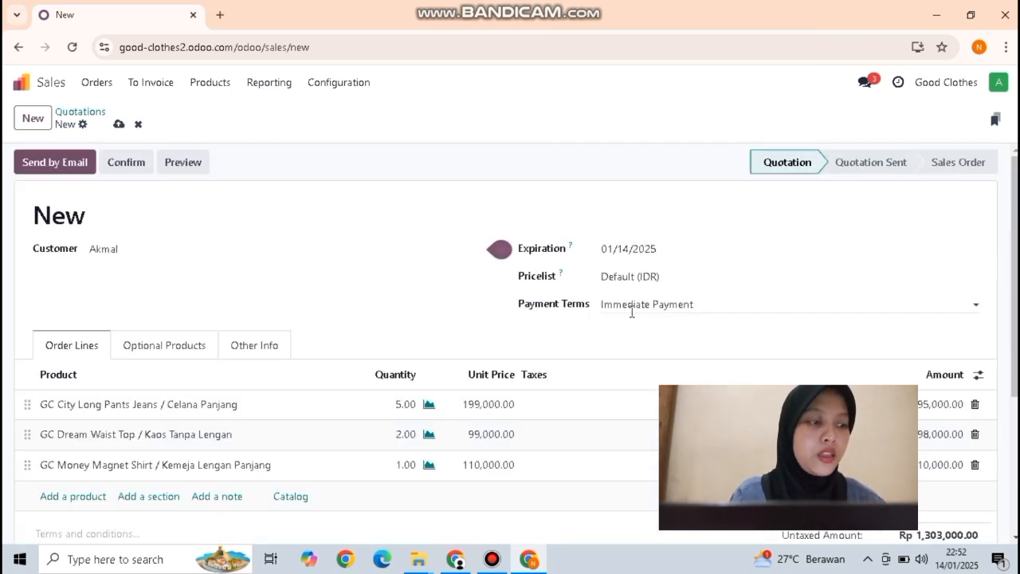
{"action": "left_click", "coordinate": [305, 248]}
{"action": "left_click", "coordinate": [308, 204]}
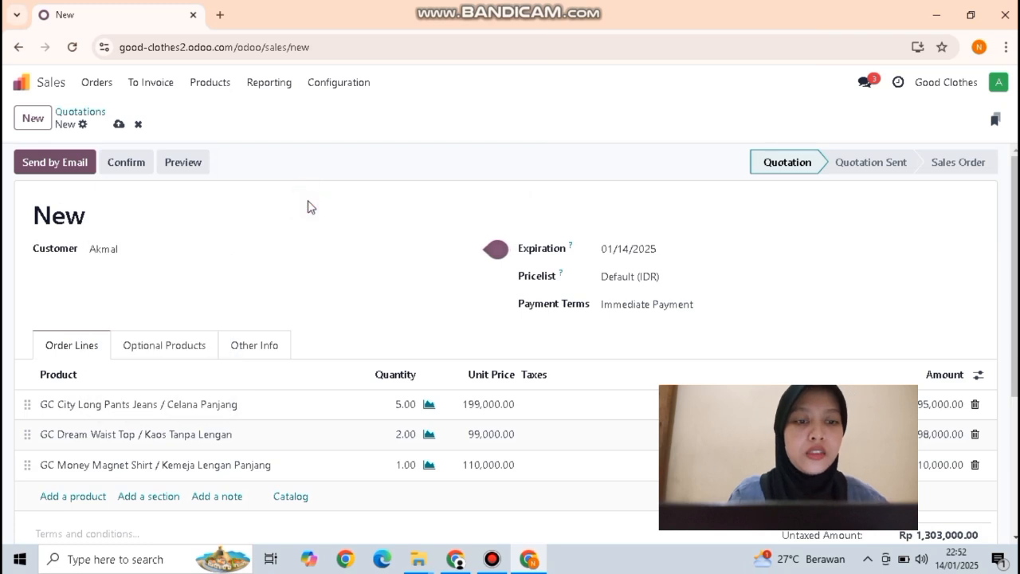
{"action": "left_click", "coordinate": [141, 168]}
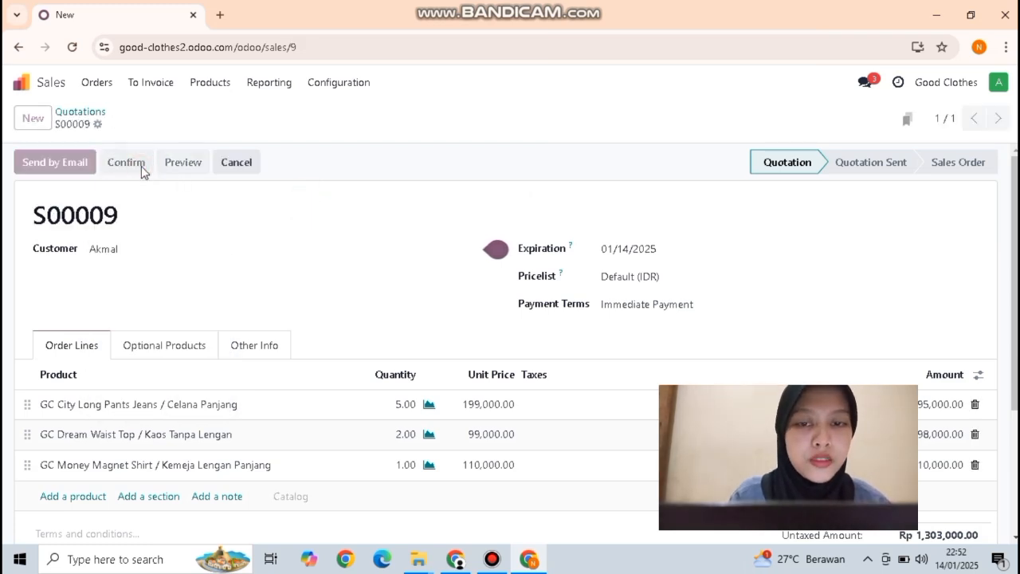
Create a draft regular invoice from the sales order and confirm it.
{"action": "left_click", "coordinate": [78, 161]}
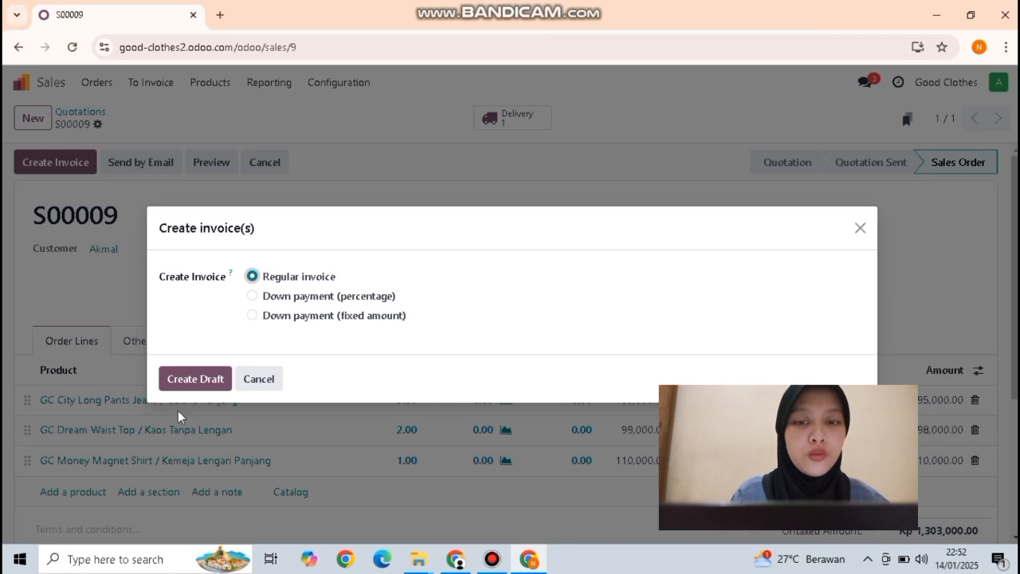
{"action": "left_click", "coordinate": [181, 378]}
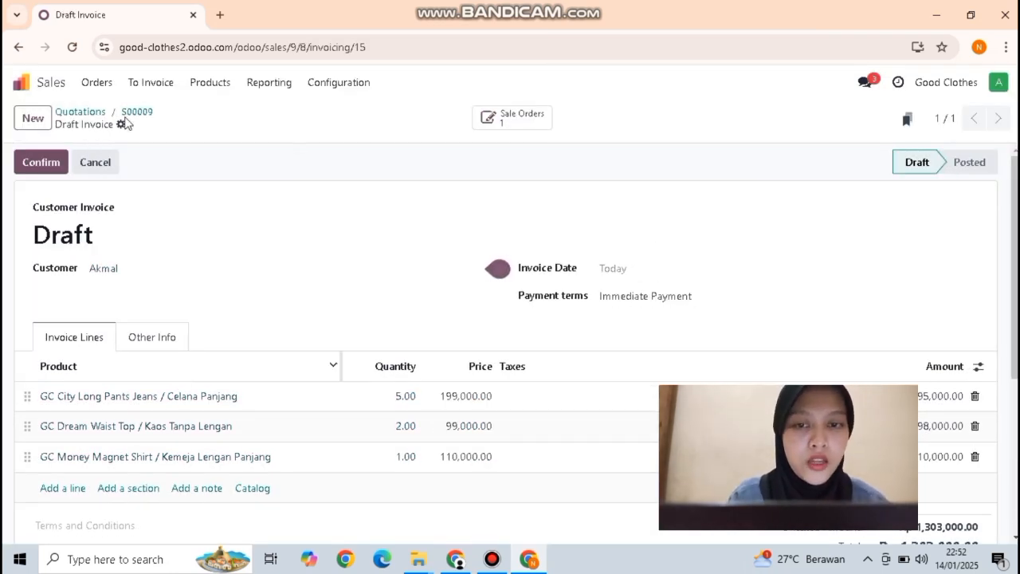
{"action": "left_click", "coordinate": [33, 163]}
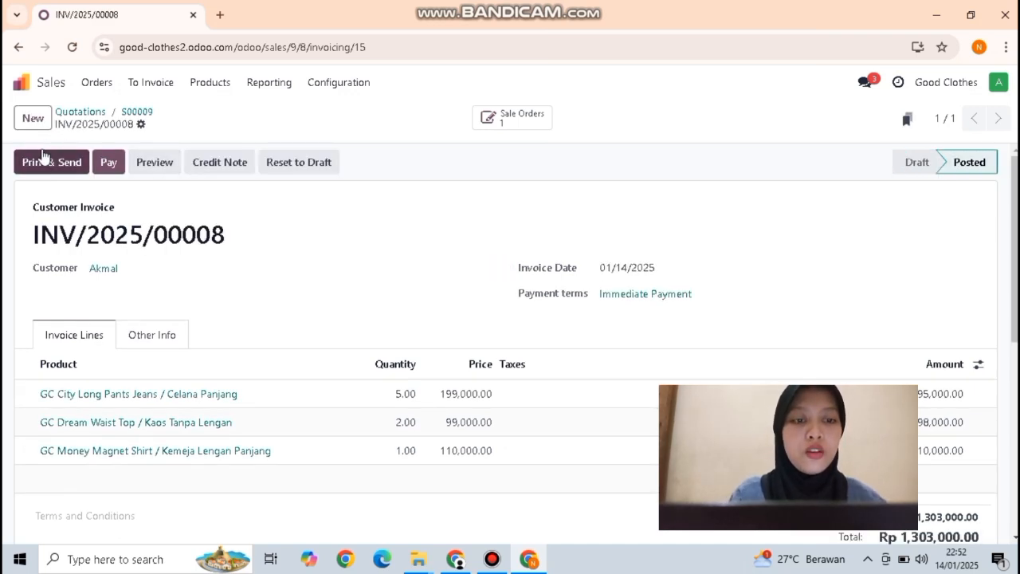
Review the document layout settings and preview for printing the customer invoice, and close them without continuing.
{"action": "left_click", "coordinate": [43, 157]}
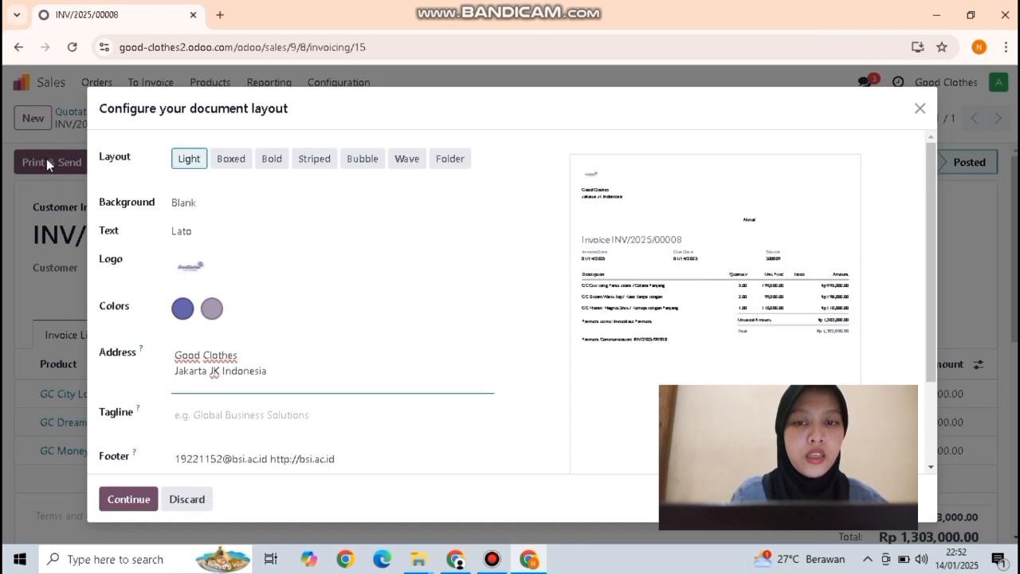
{"action": "mouse_move", "coordinate": [470, 289]}
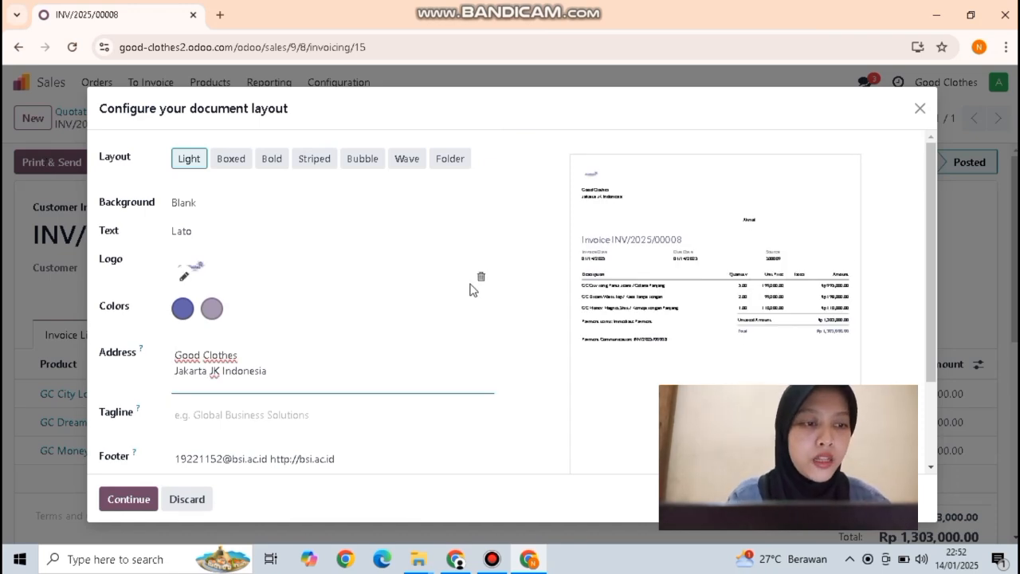
{"action": "scroll", "coordinate": [275, 245], "scroll_direction": "down", "scroll_amount": 2}
{"action": "scroll", "coordinate": [274, 244], "scroll_direction": "up", "scroll_amount": 2}
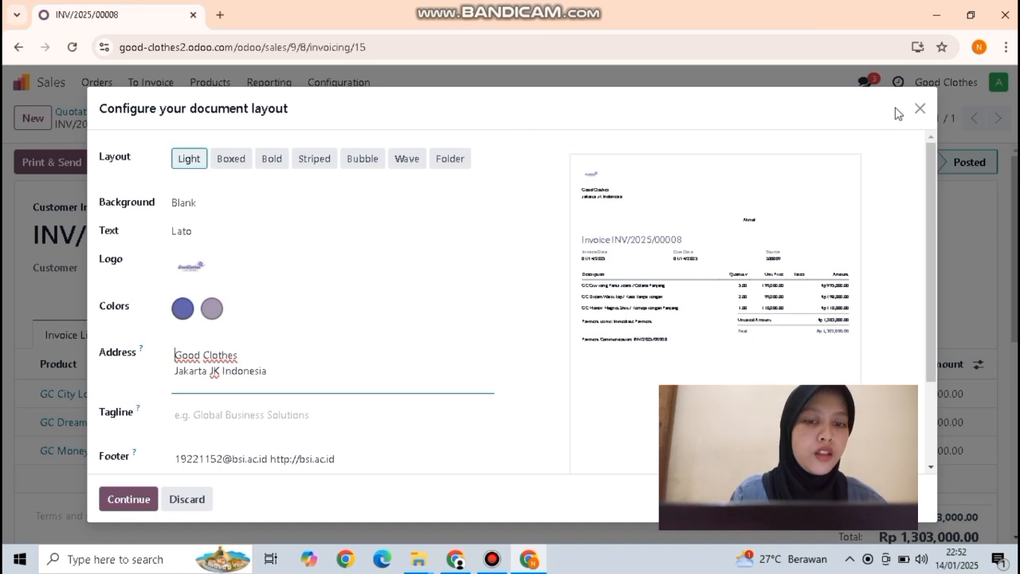
{"action": "left_click", "coordinate": [919, 108]}
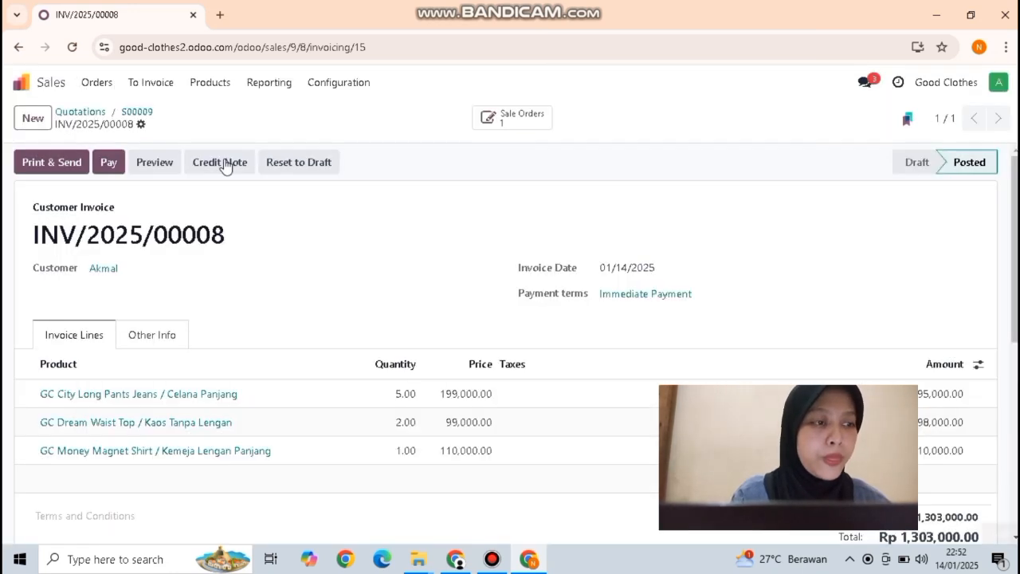
Register the full payment of the customer invoice using the Cash journal.
{"action": "left_click", "coordinate": [108, 166]}
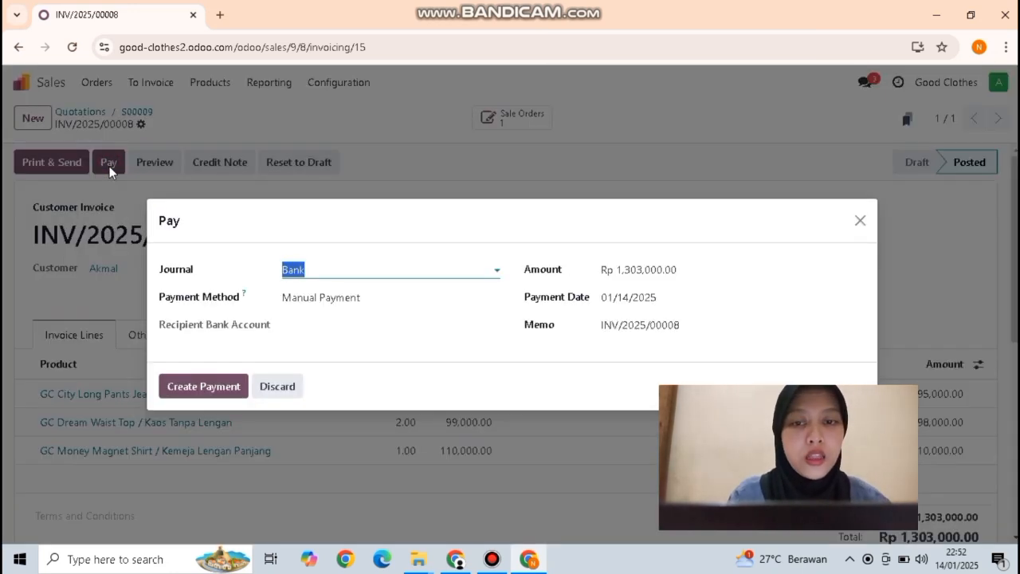
{"action": "left_click", "coordinate": [327, 271]}
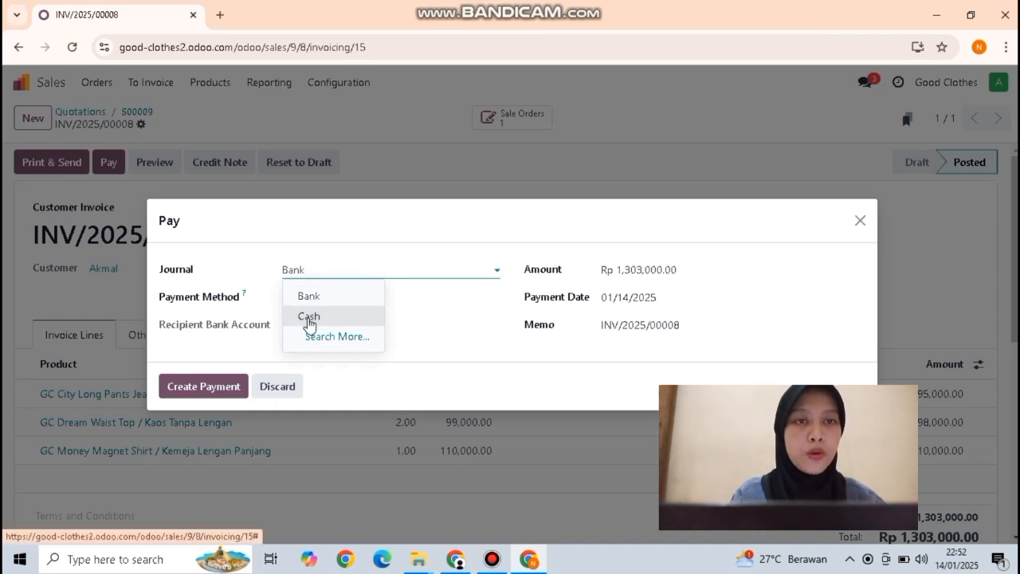
{"action": "left_click", "coordinate": [309, 318]}
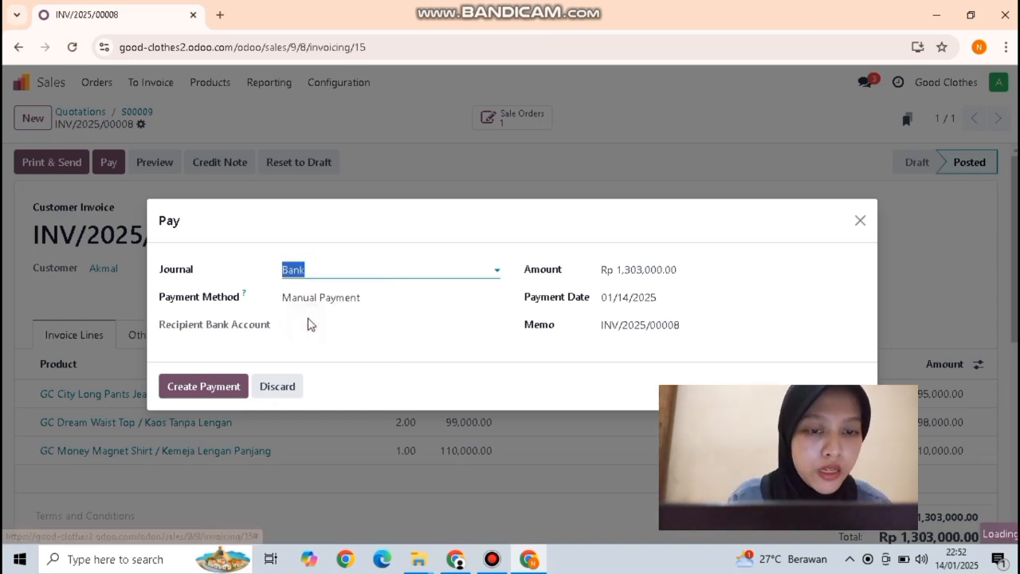
{"action": "left_click", "coordinate": [205, 387]}
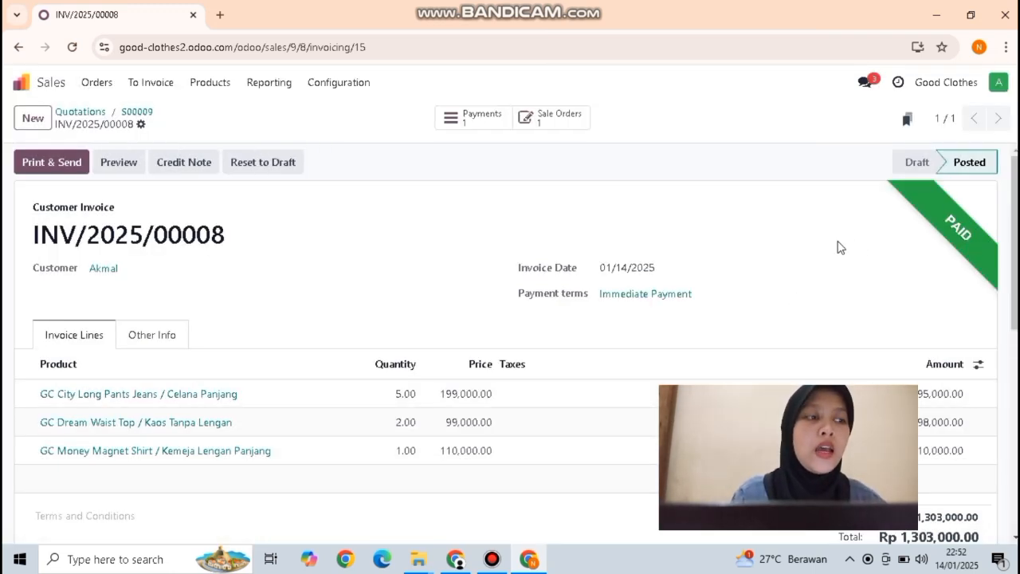
Switch to the Inventory app and validate the ready delivery order for the invoiced sales order.
{"action": "left_click", "coordinate": [29, 84]}
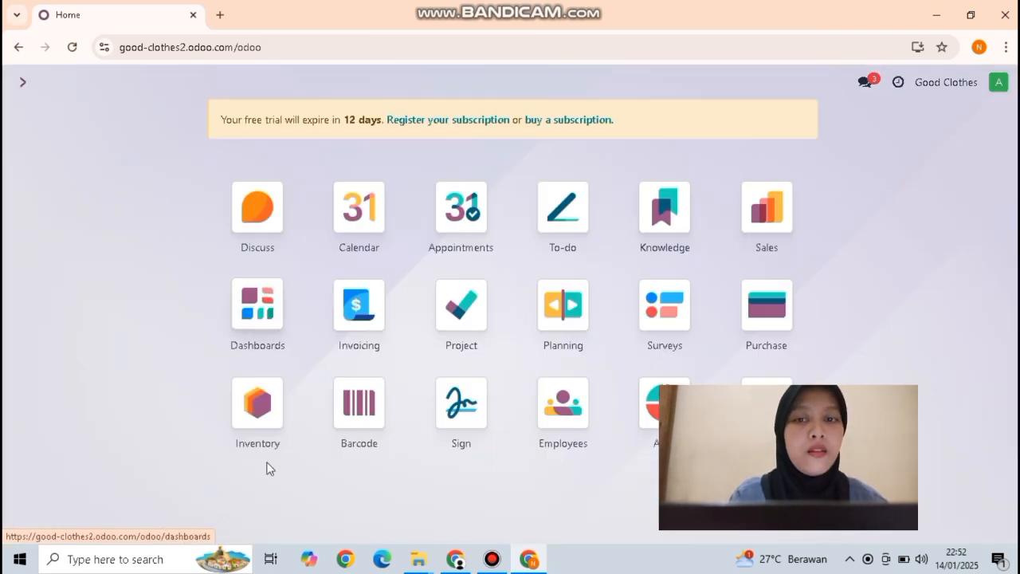
{"action": "left_click", "coordinate": [262, 400]}
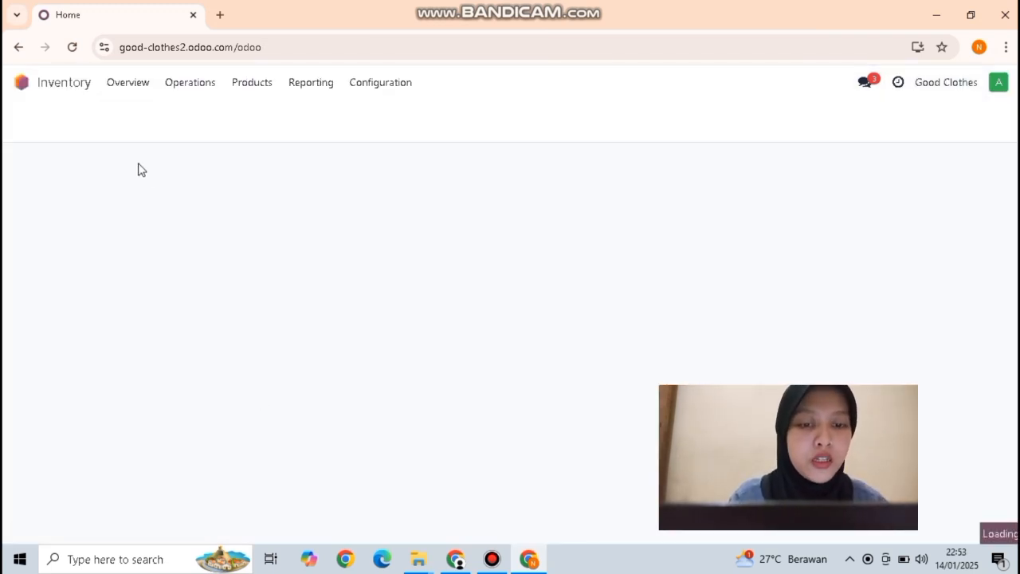
{"action": "left_click", "coordinate": [47, 470]}
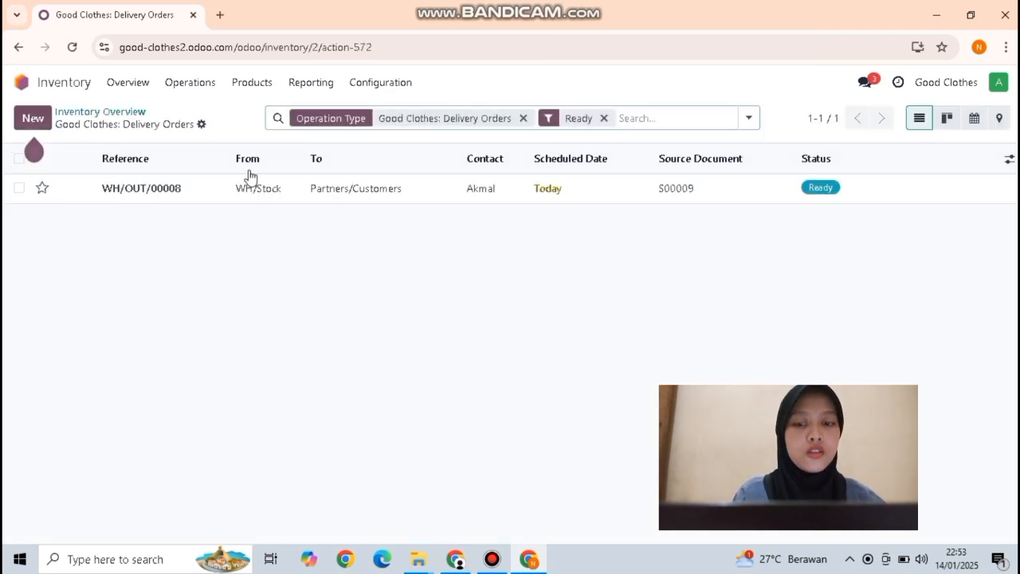
{"action": "left_click", "coordinate": [112, 189]}
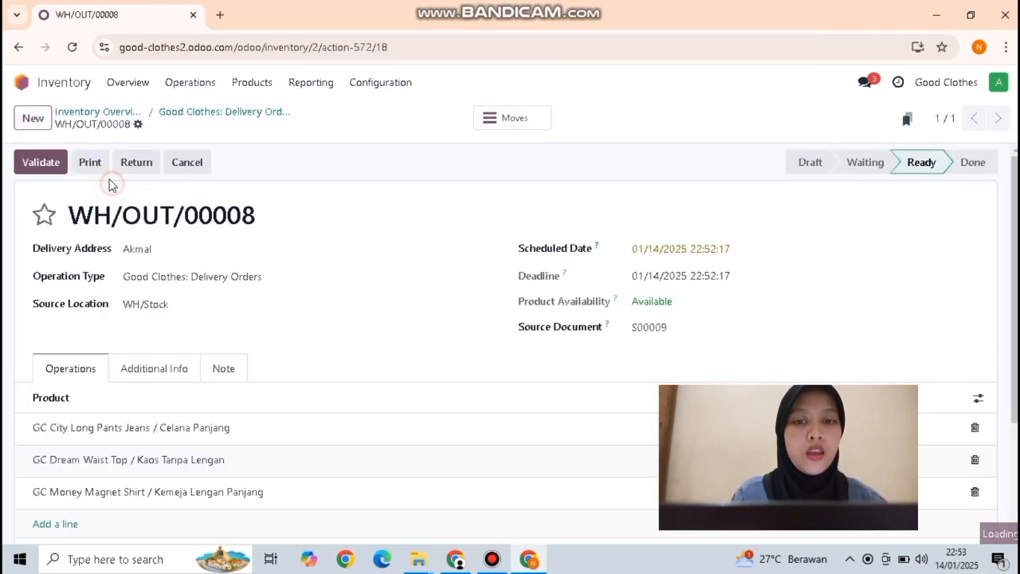
{"action": "left_click", "coordinate": [48, 169]}
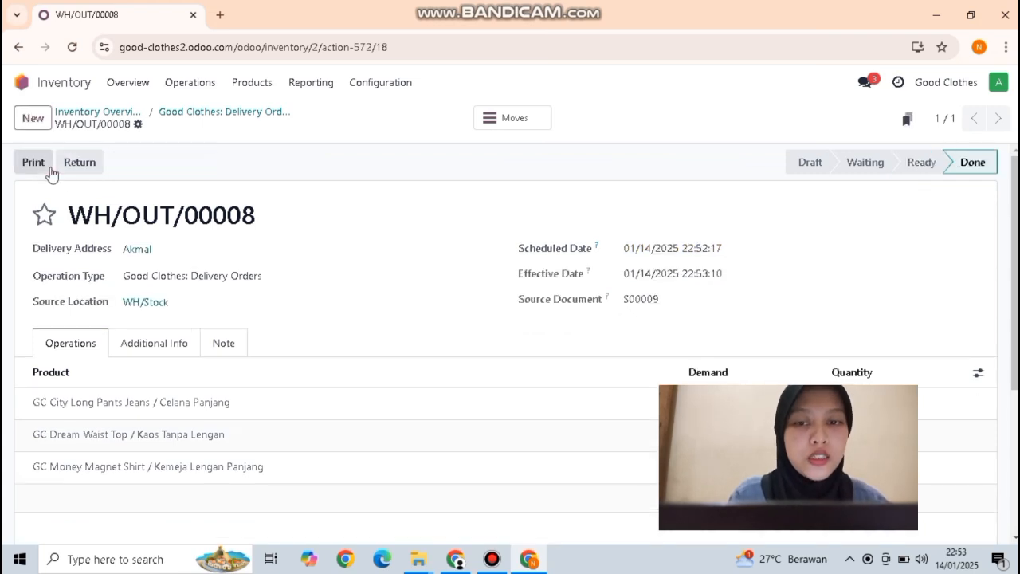
Check the on-hand quantities of the goods in the Inventory product list and return to the home screen.
{"action": "left_click", "coordinate": [64, 87]}
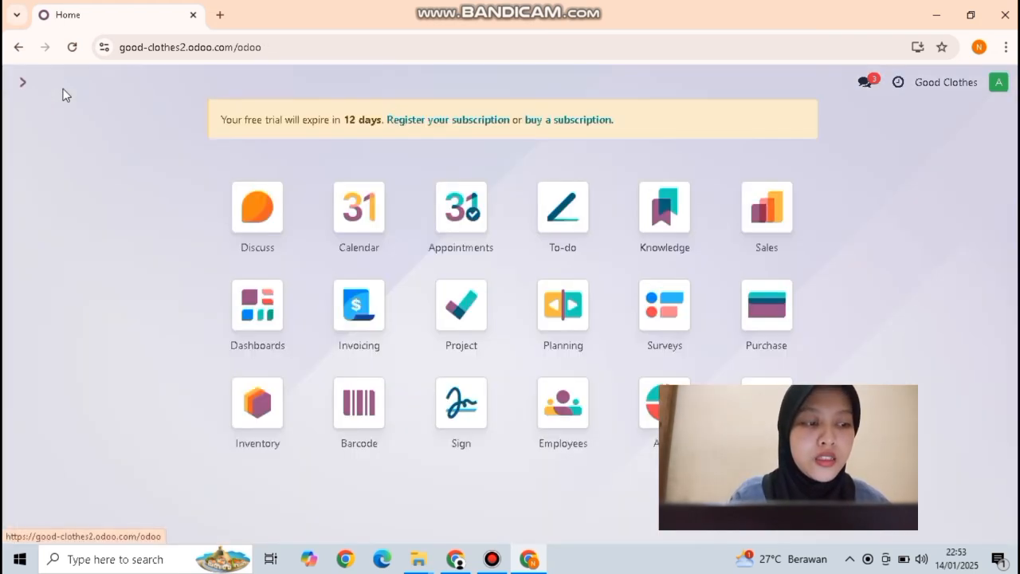
{"action": "left_click", "coordinate": [264, 415]}
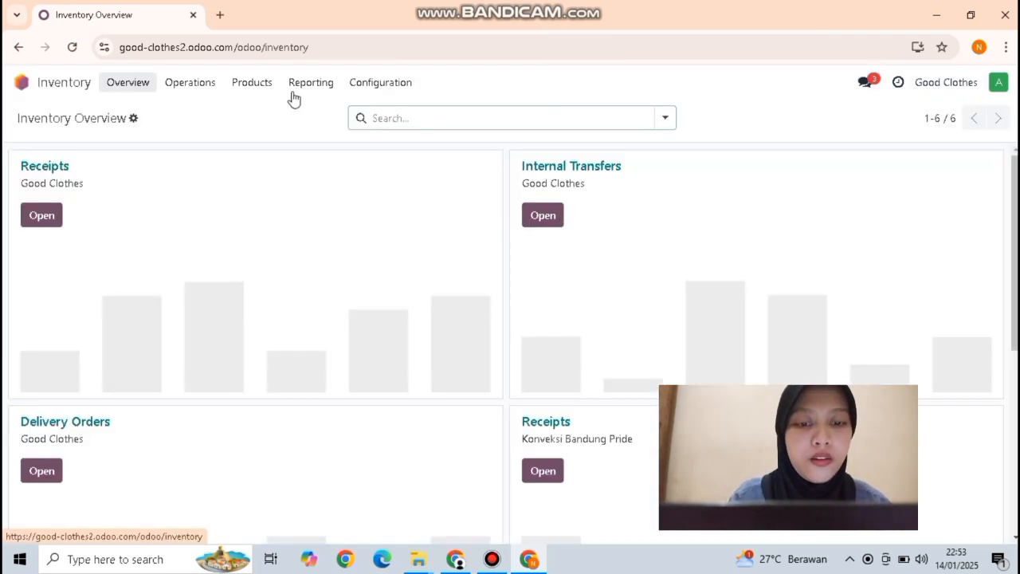
{"action": "left_click", "coordinate": [262, 91]}
{"action": "left_click", "coordinate": [260, 113]}
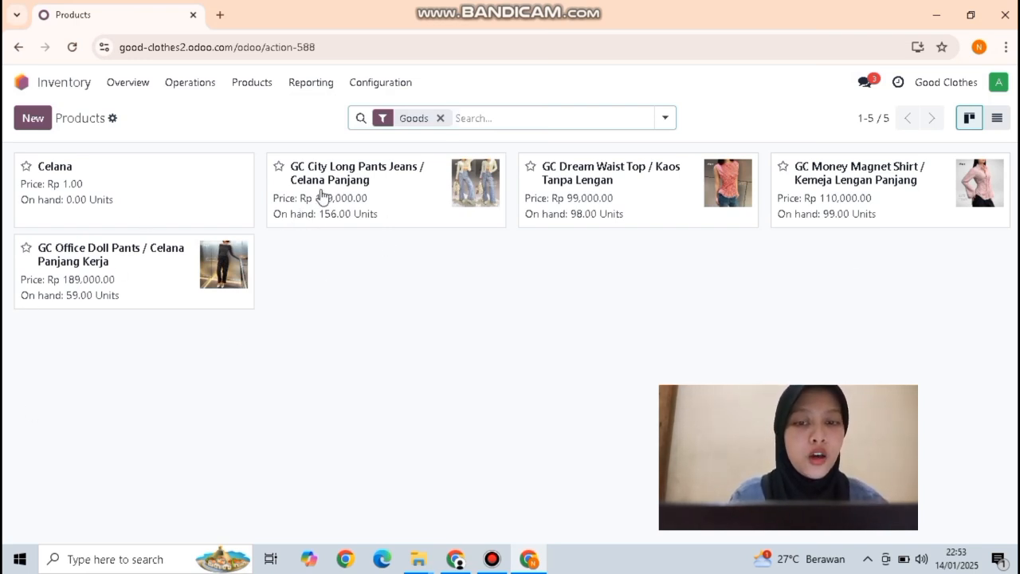
{"action": "left_click", "coordinate": [56, 89]}
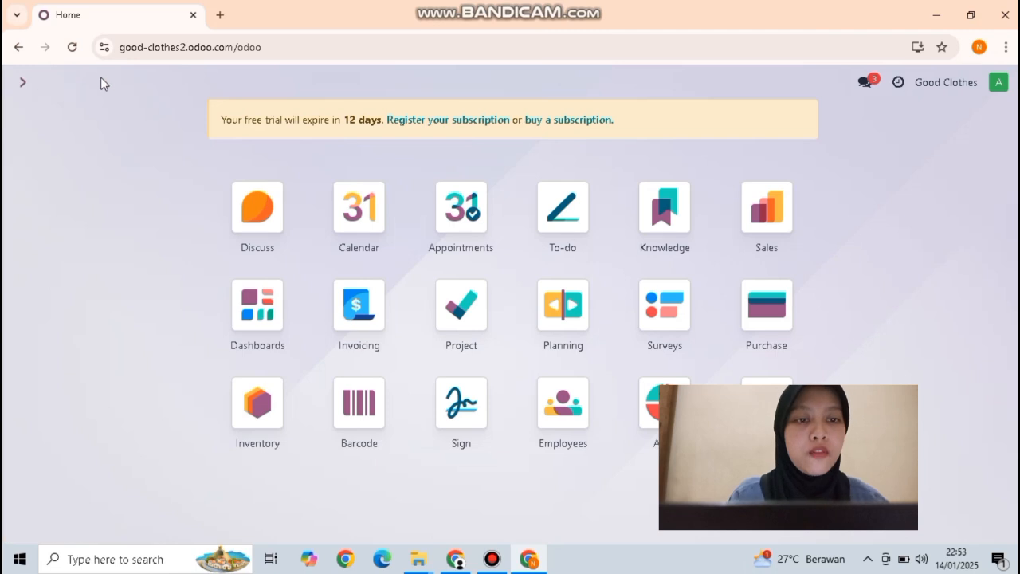